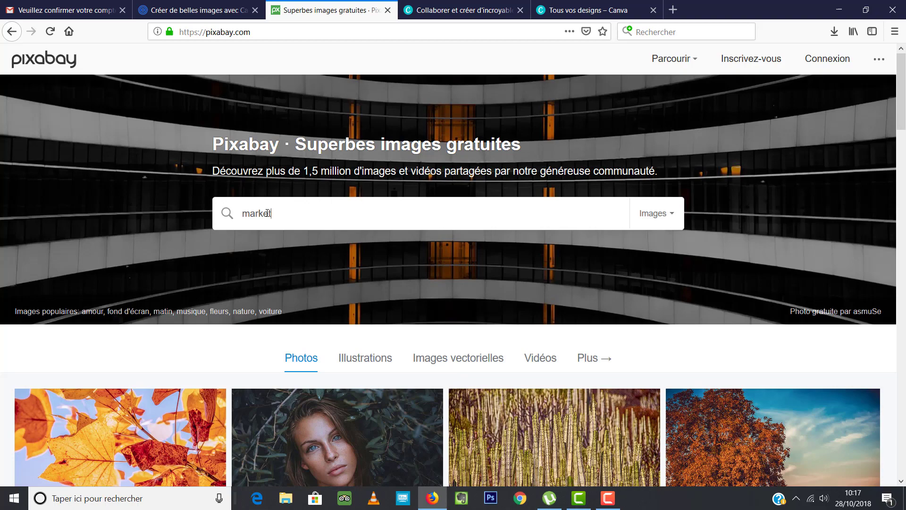
Search Pixabay for marketing images and open the photo of letter tiles spelling ADWORDS
key(Return)
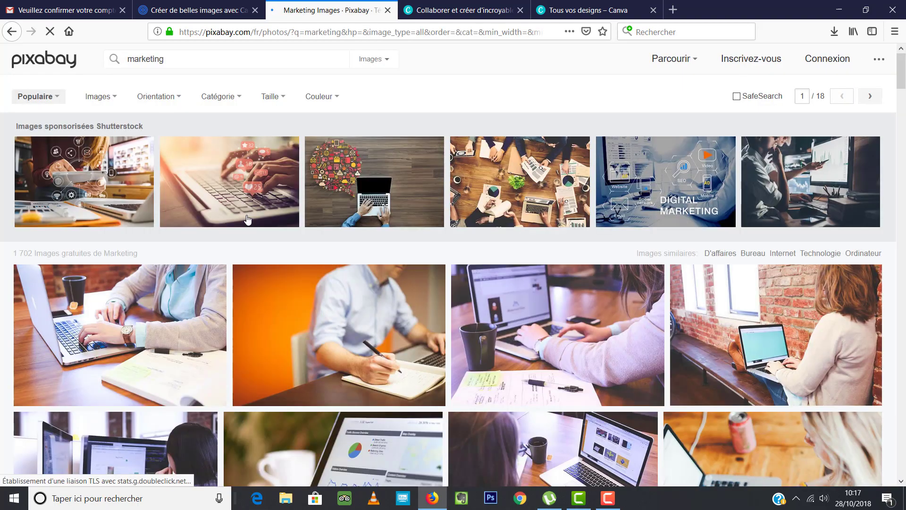
scroll(247, 219, down, 6)
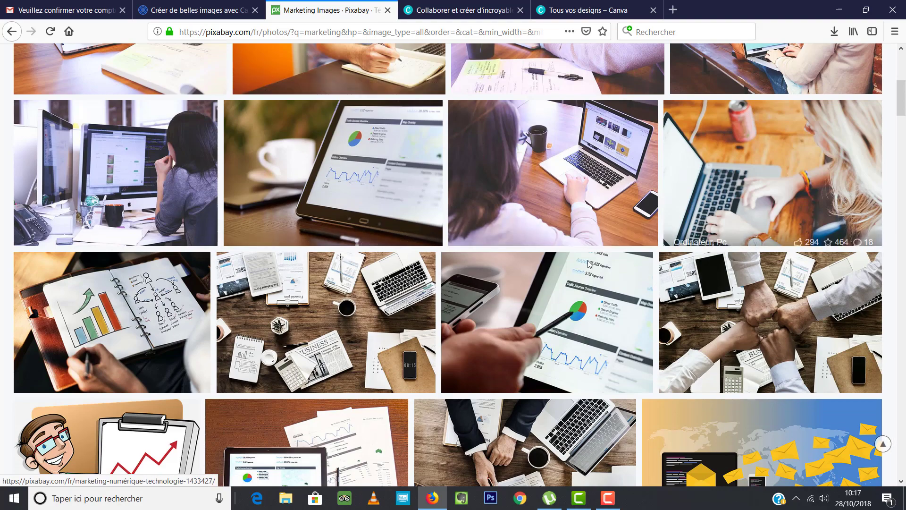
scroll(713, 286, down, 12)
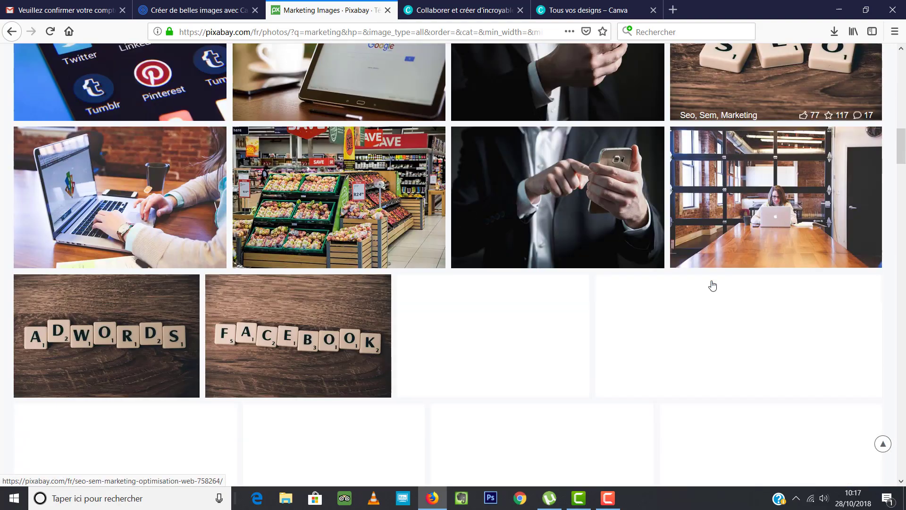
scroll(713, 286, down, 3)
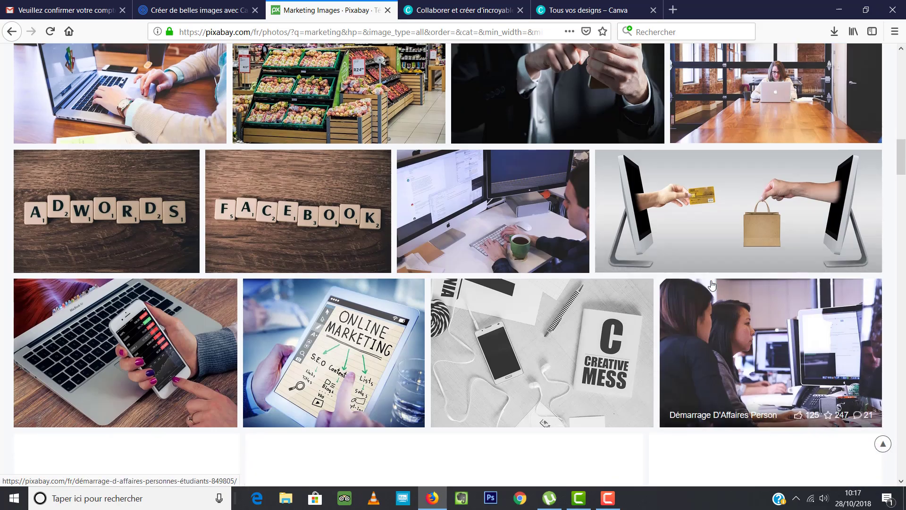
click(88, 217)
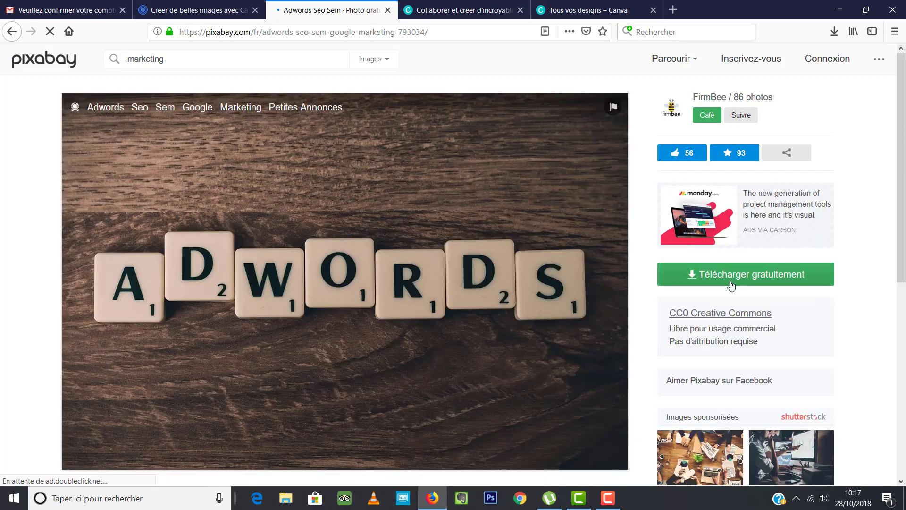
Download the ADWORDS photo as a 640×425 JPG and save the file
click(722, 275)
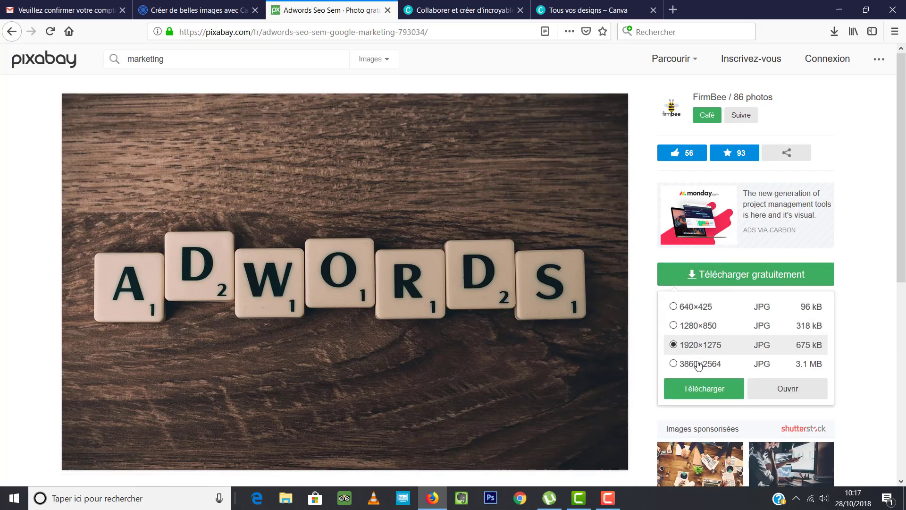
click(673, 307)
click(712, 391)
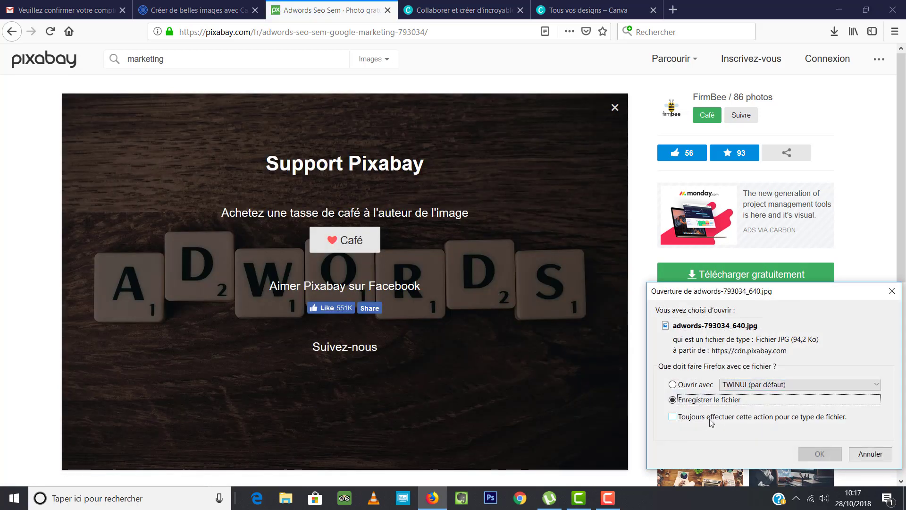
click(816, 455)
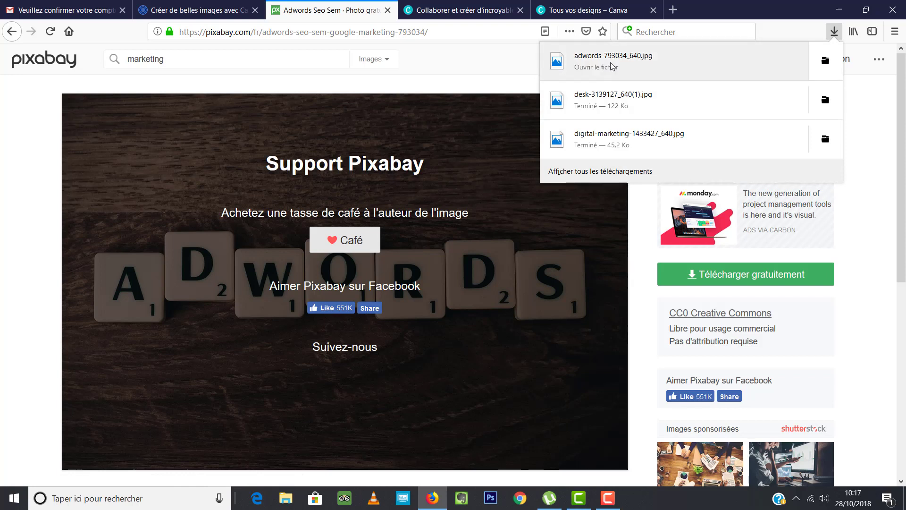
Close the Pixabay page and present the "2 possibilités" slide of the Prezi presentation
click(387, 10)
click(207, 10)
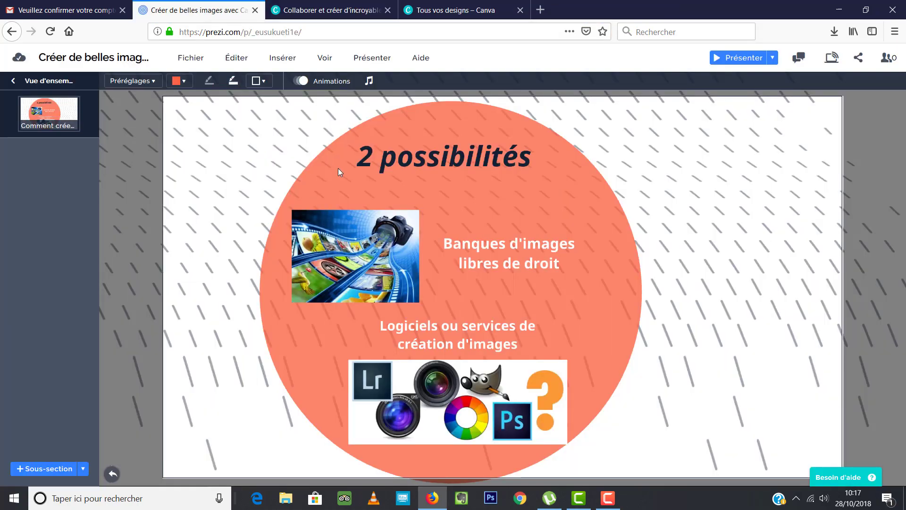
click(735, 62)
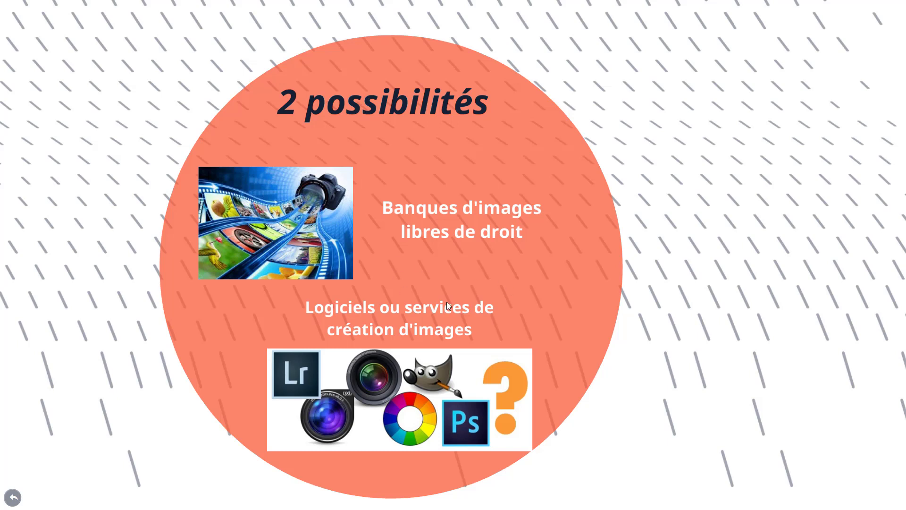
key(Right)
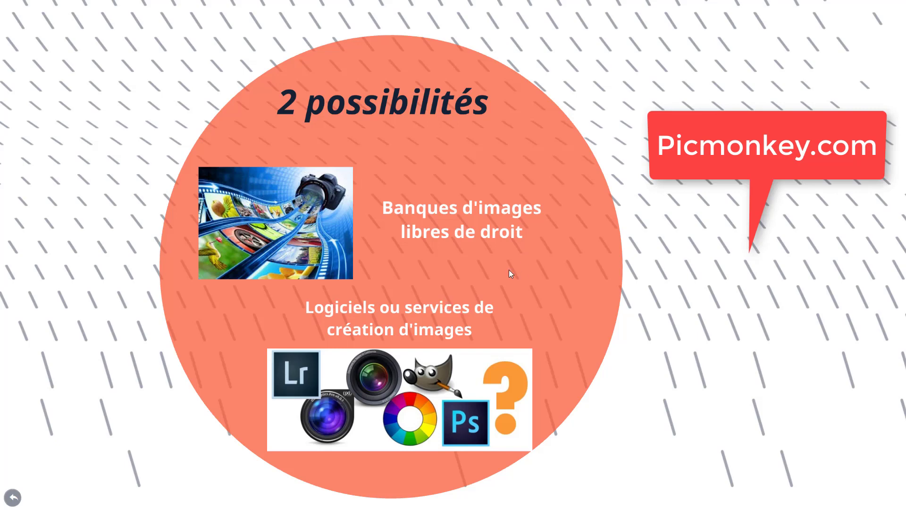
key(Right)
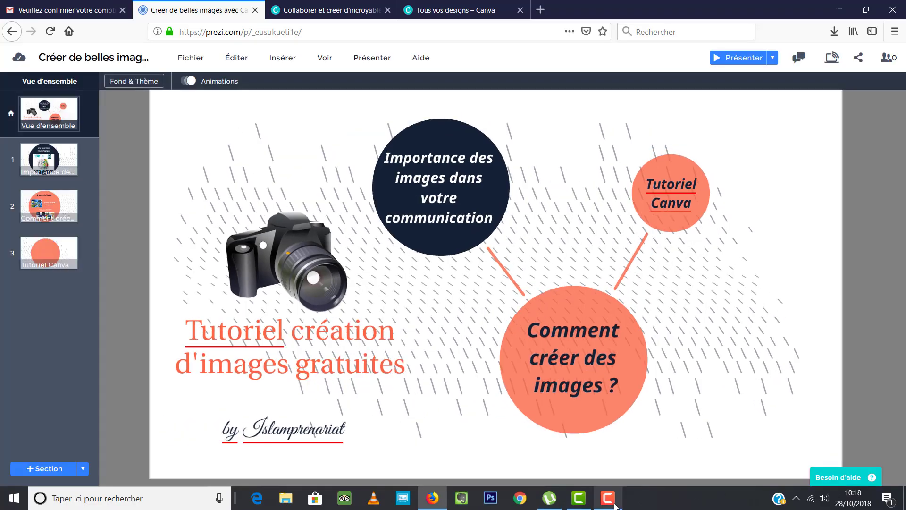
click(615, 505)
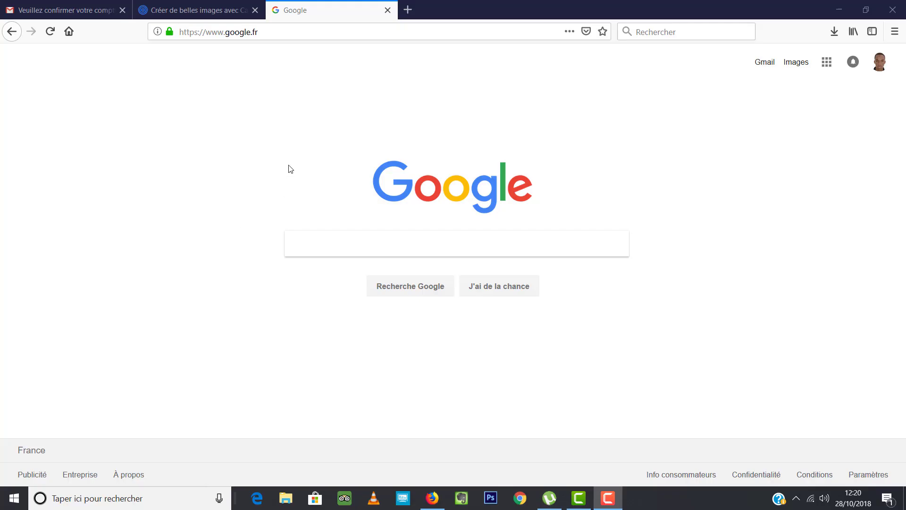
Go to canva.com and open the e-mail sign-up form for a large company (Grande entreprise)
click(286, 33)
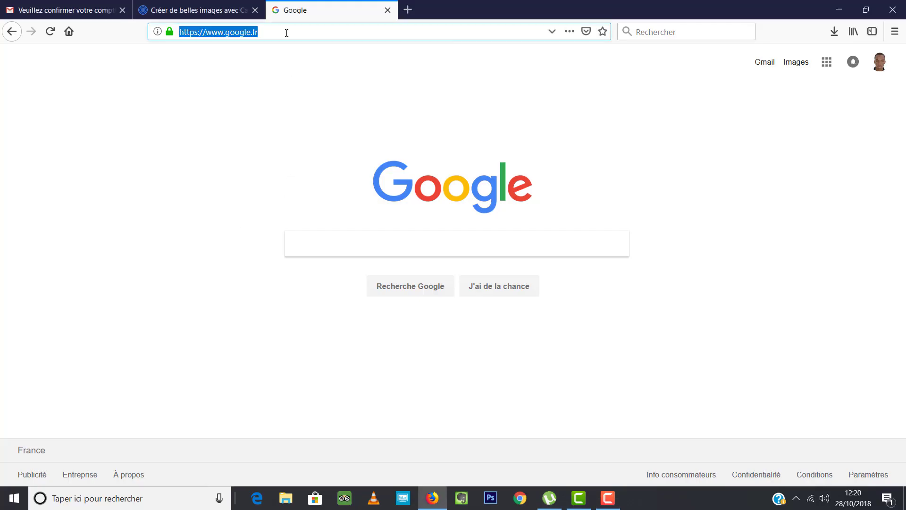
text(canva.com/)
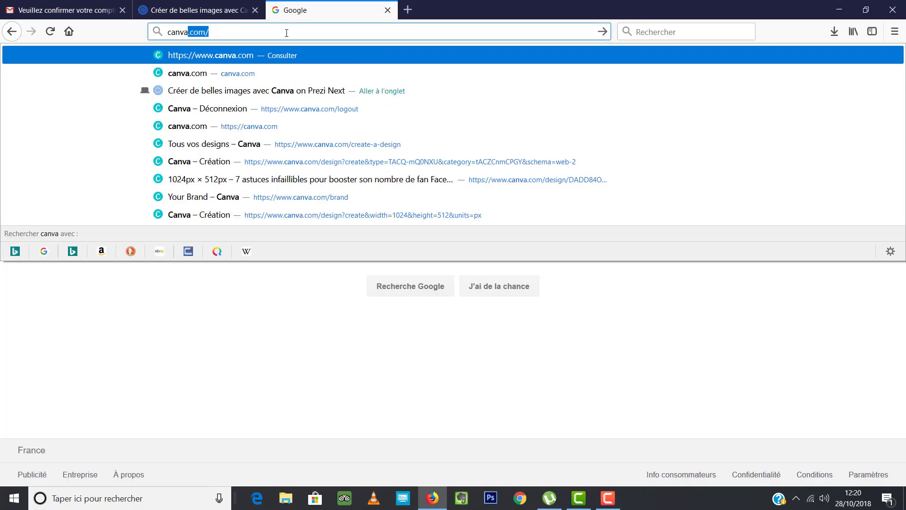
key(Return)
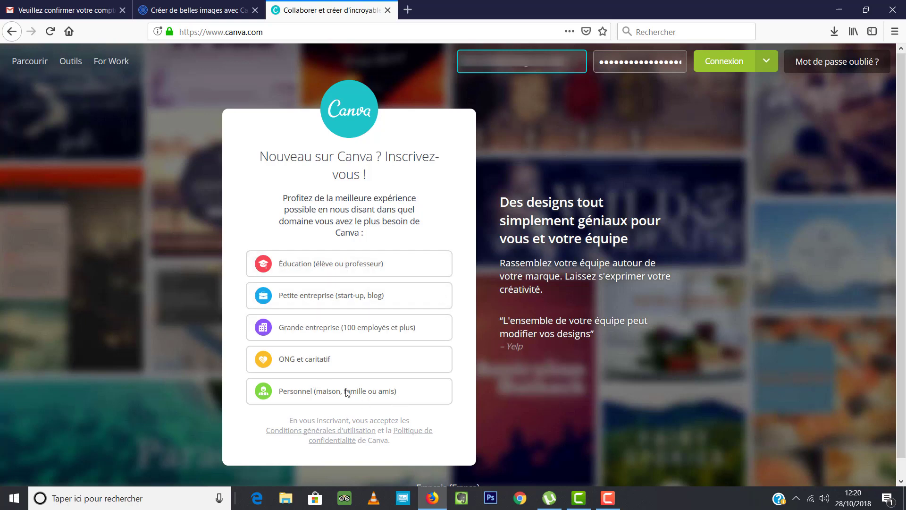
click(398, 325)
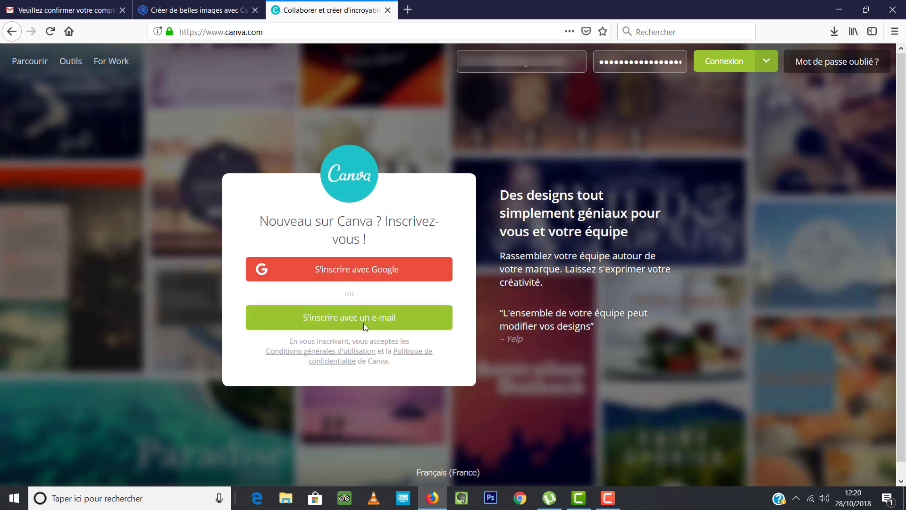
click(344, 330)
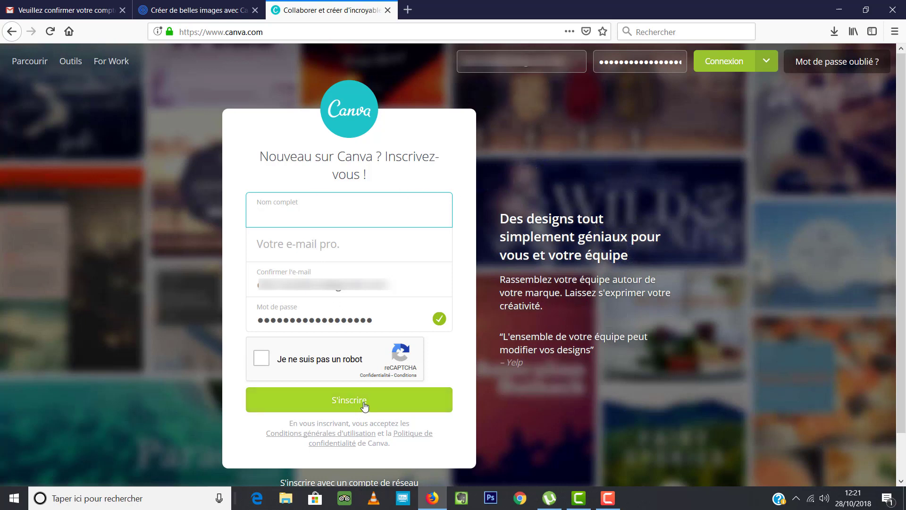
click(58, 8)
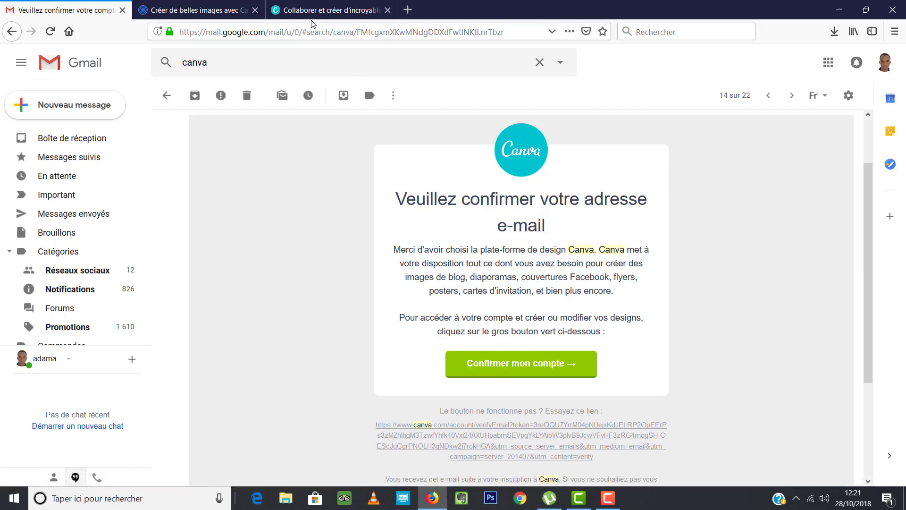
click(323, 11)
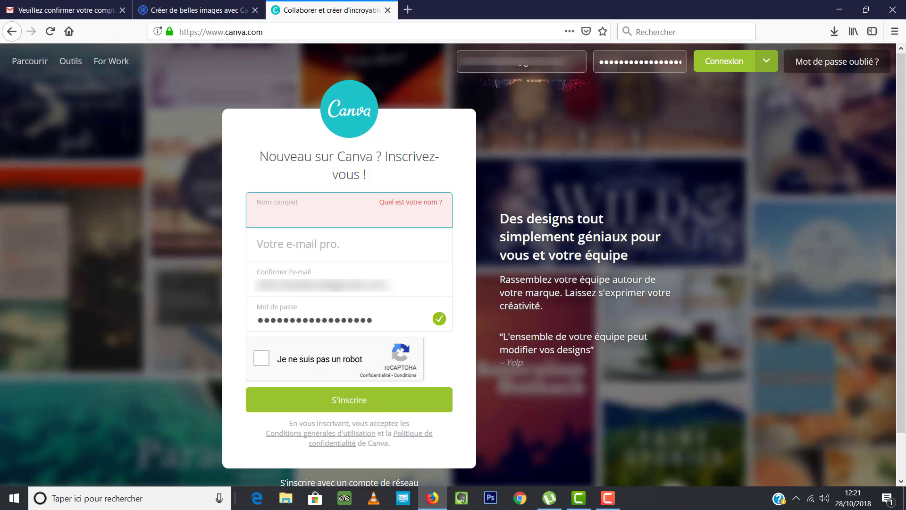
click(713, 68)
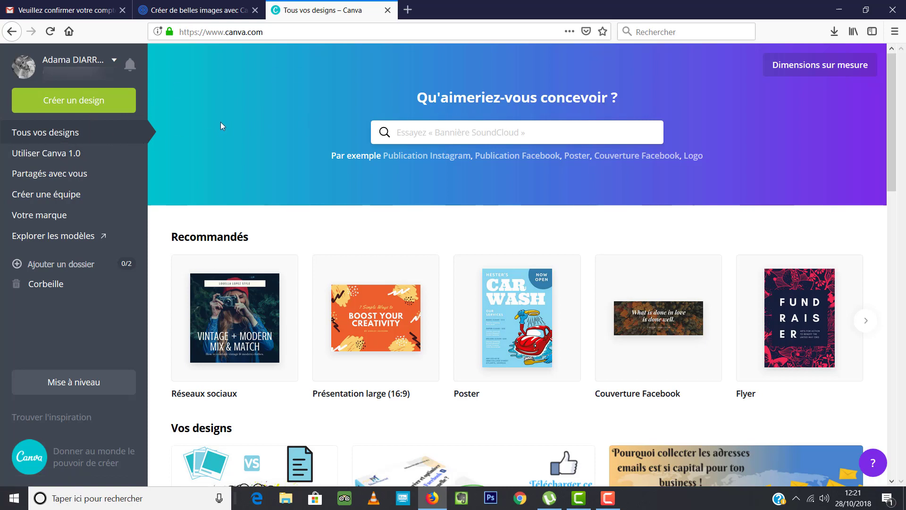
Examine the recommended design formats and the existing designs on the Canva home page
scroll(220, 124, down, 1)
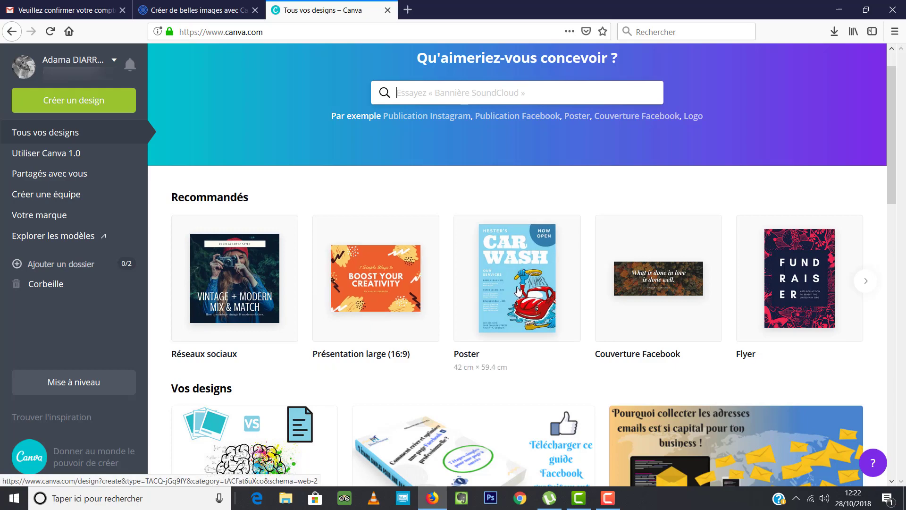
click(868, 284)
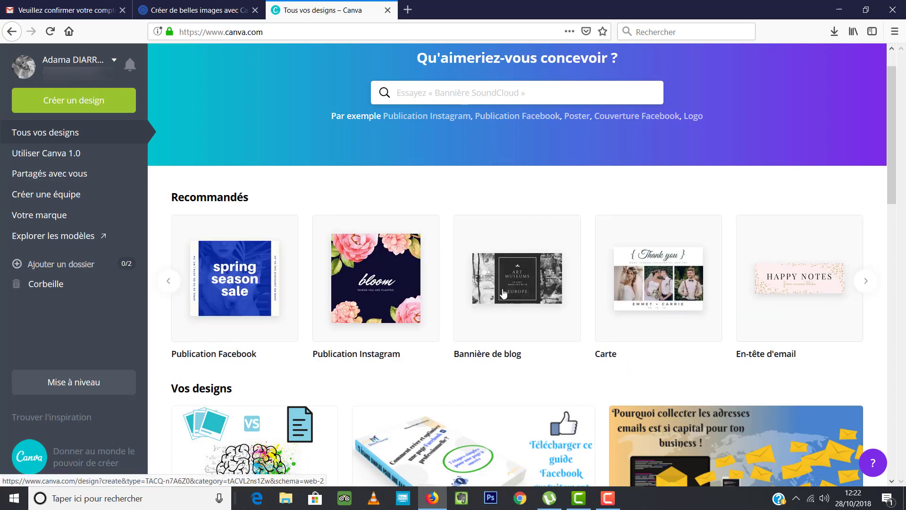
click(169, 283)
scroll(472, 262, down, 3)
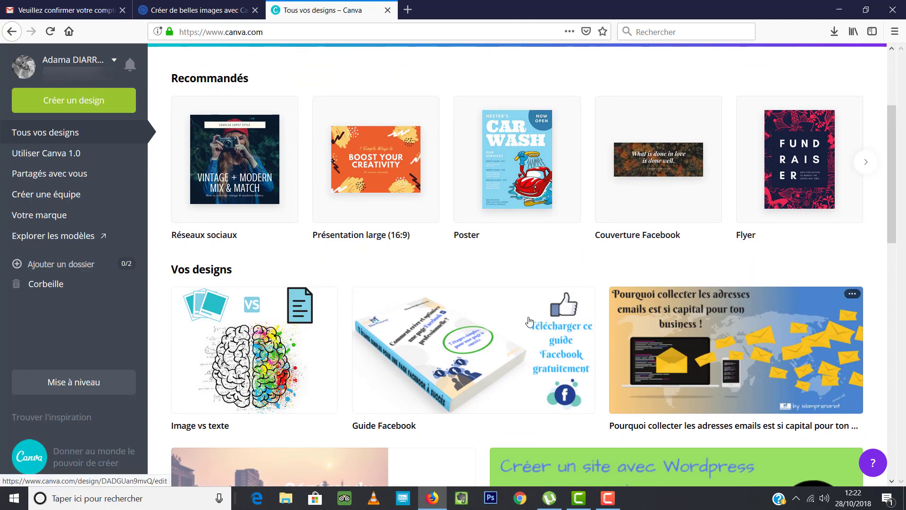
scroll(613, 320, down, 3)
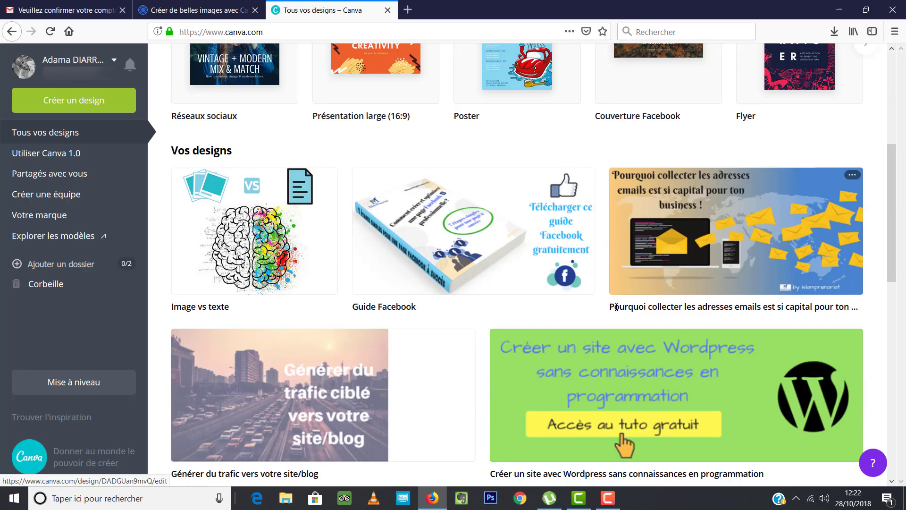
scroll(617, 307, down, 5)
scroll(481, 336, down, 3)
scroll(482, 331, up, 7)
scroll(483, 330, down, 10)
scroll(484, 331, up, 11)
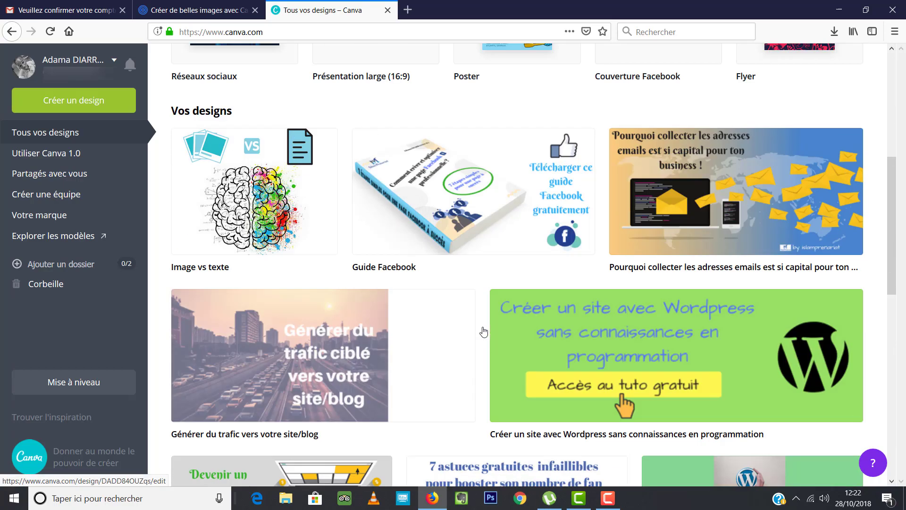
scroll(484, 331, up, 2)
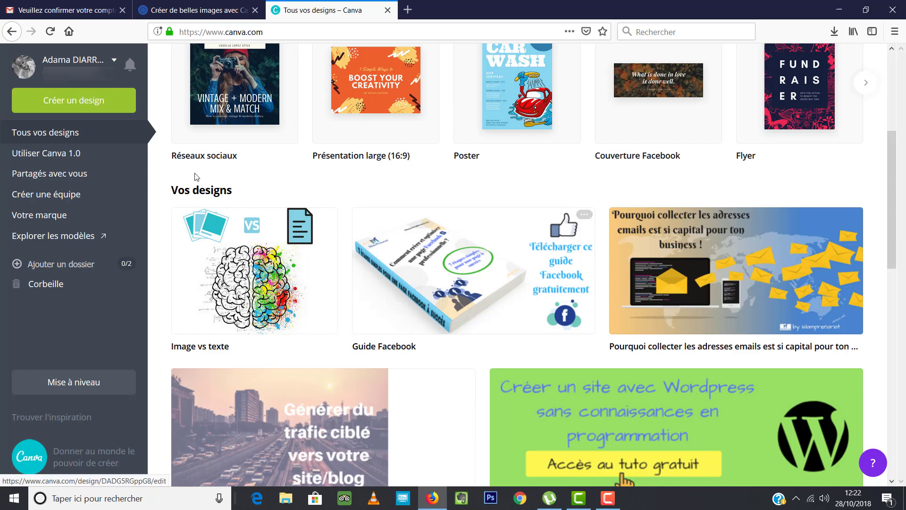
Open the dialog for going back to Canva 1.0 and dismiss it without switching
click(49, 161)
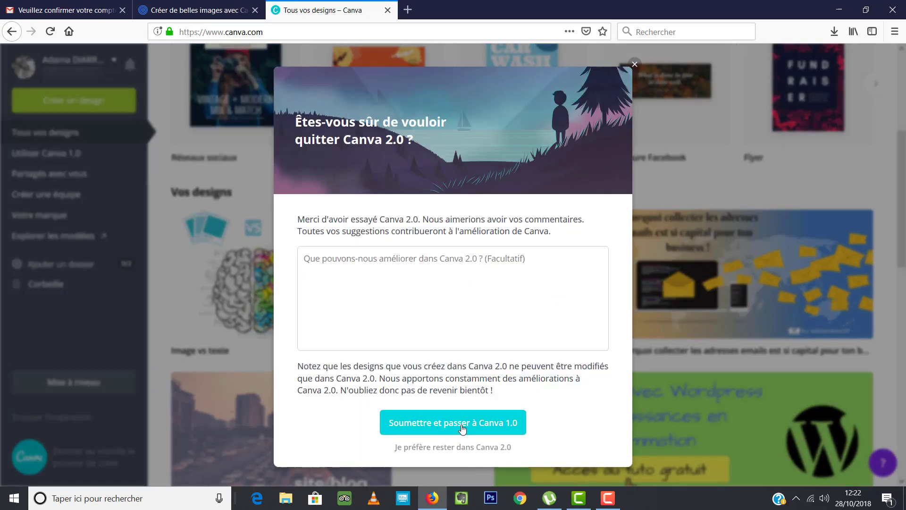
click(634, 65)
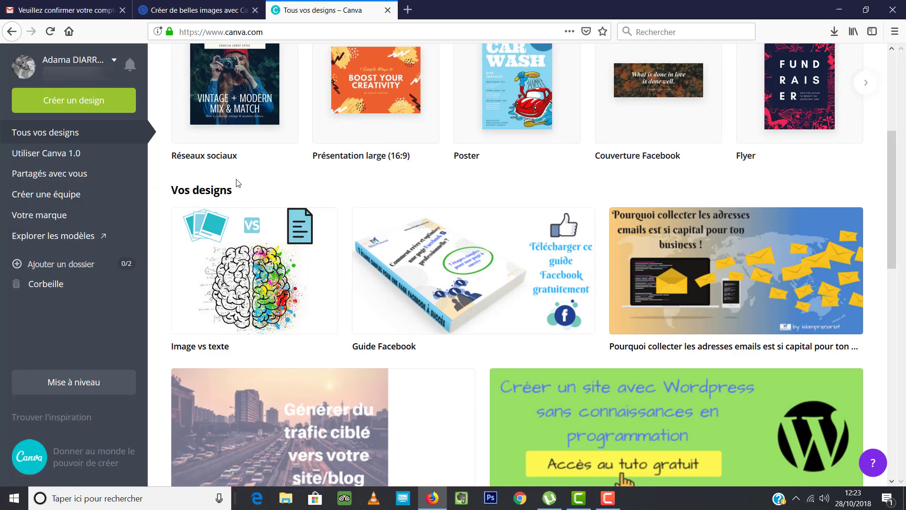
Look over the team creation page with its member invitations and the page of shared designs
click(46, 198)
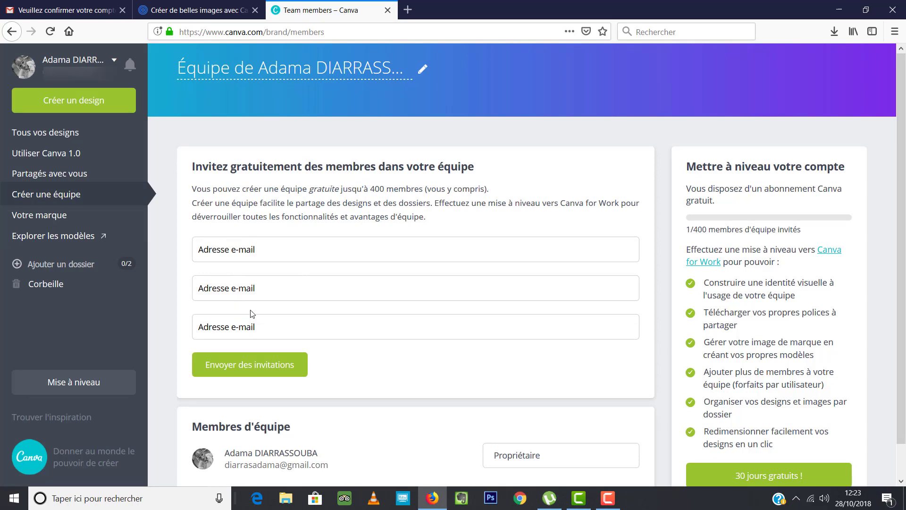
scroll(400, 361, down, 1)
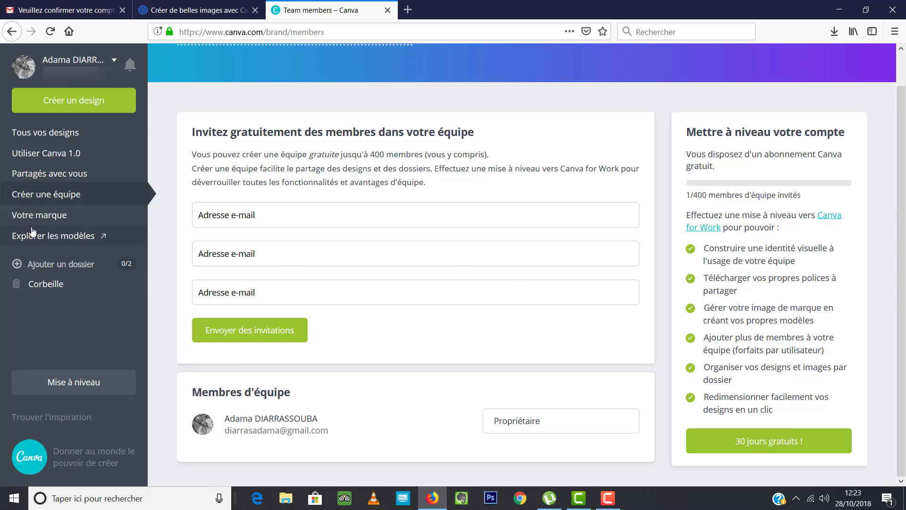
click(54, 179)
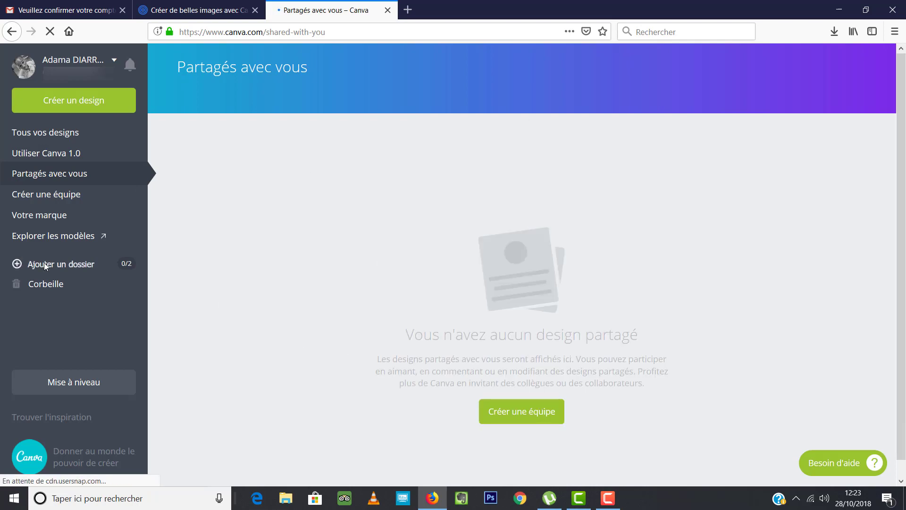
Review the brand page's colour palettes, logos and brand fonts
click(60, 218)
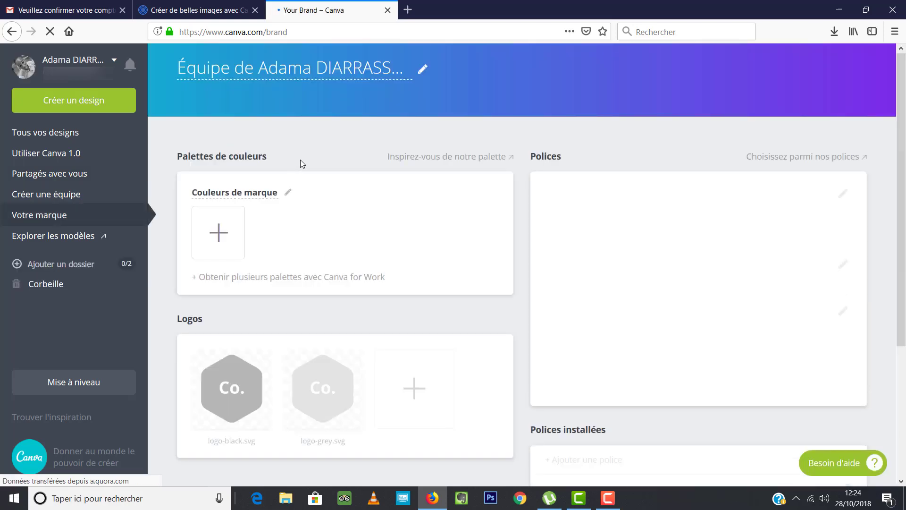
mouse_move(679, 220)
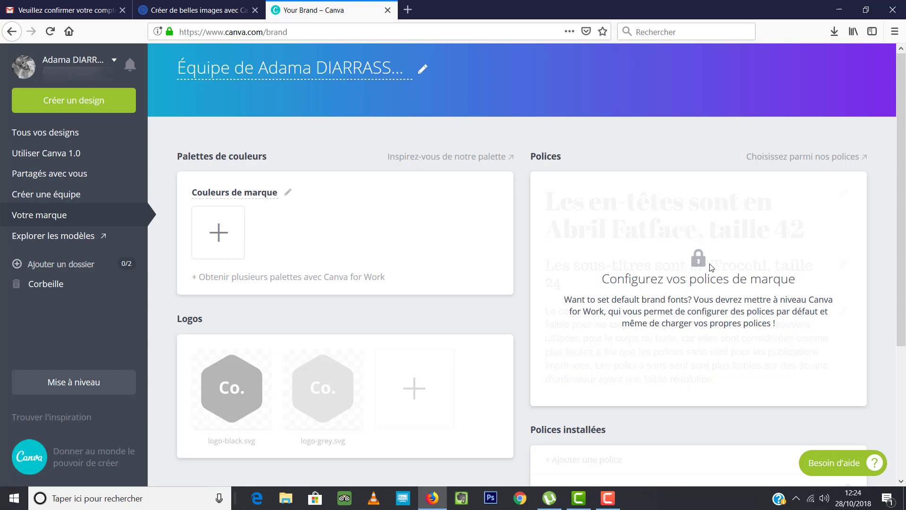
scroll(708, 270, down, 4)
scroll(707, 272, up, 4)
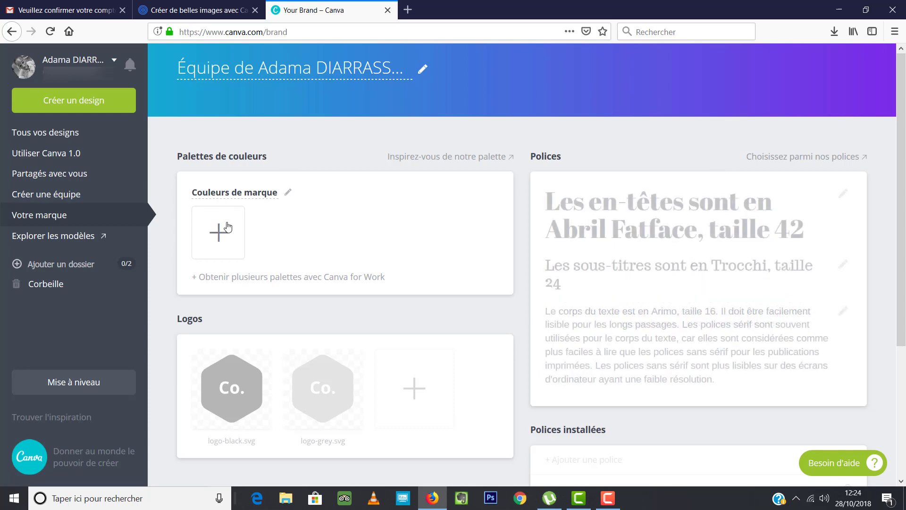
Check the brand page's installed fonts section, and browse the design template gallery before closing it
scroll(245, 202, down, 3)
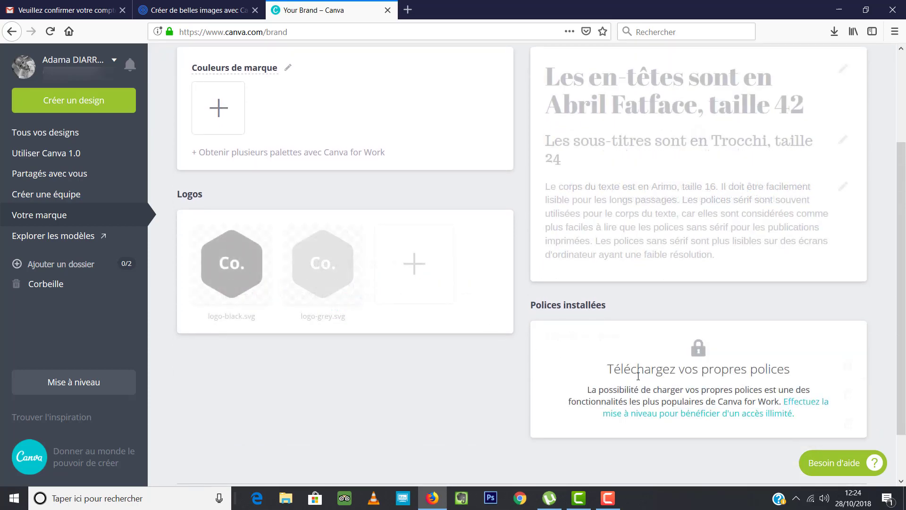
scroll(505, 275, up, 3)
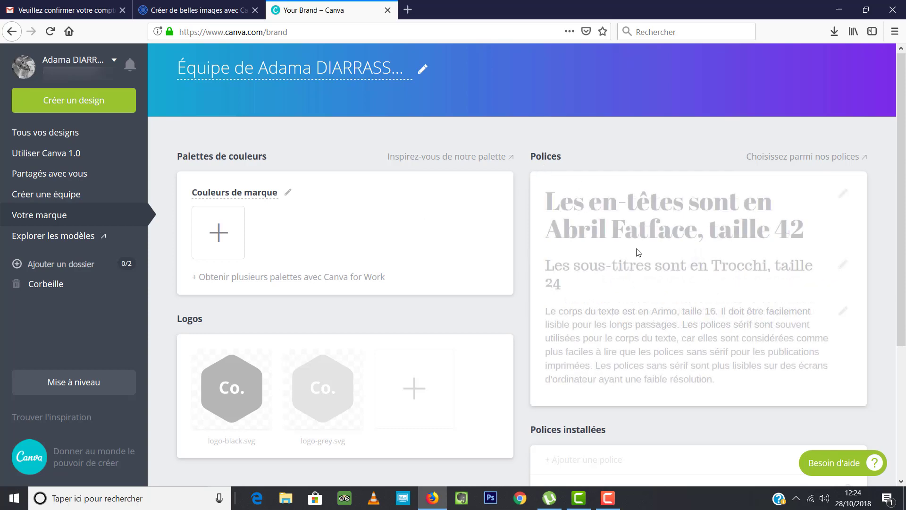
click(64, 238)
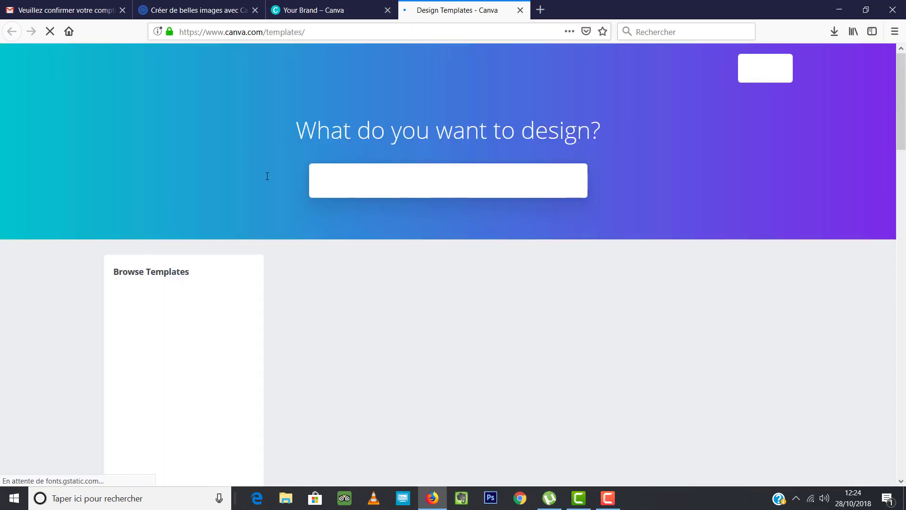
scroll(44, 320, down, 2)
scroll(44, 321, down, 5)
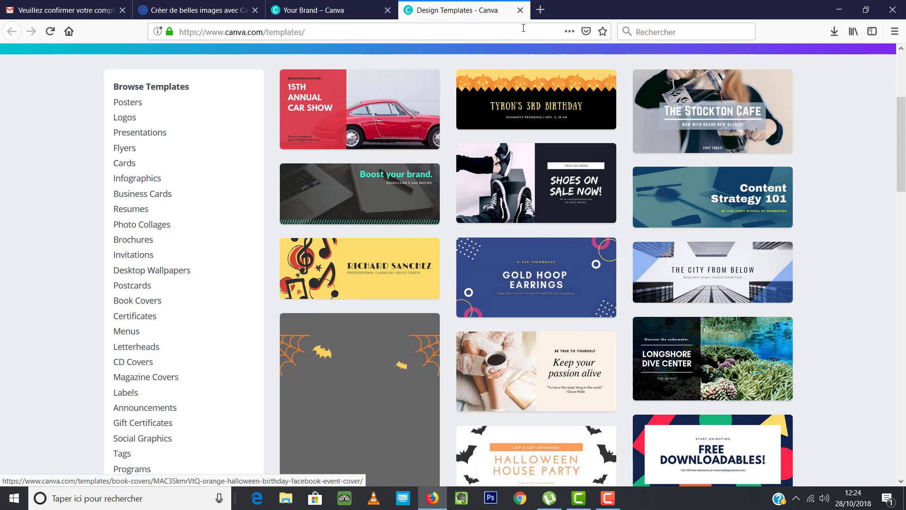
click(520, 10)
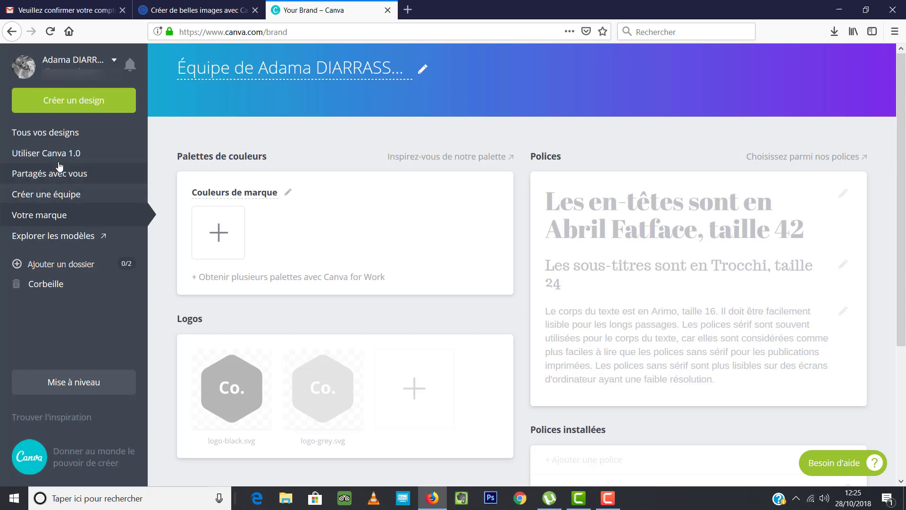
Return to the overview of all designs and look through the existing designs
click(53, 134)
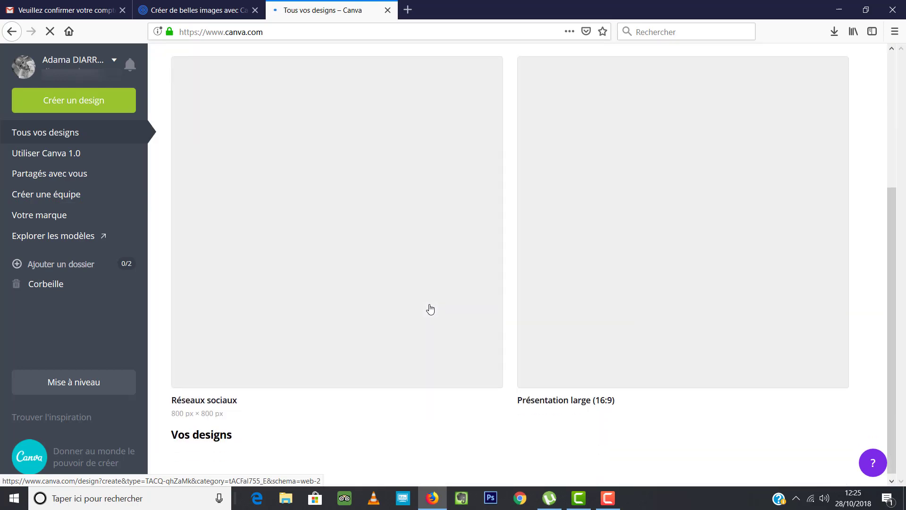
scroll(430, 309, down, 6)
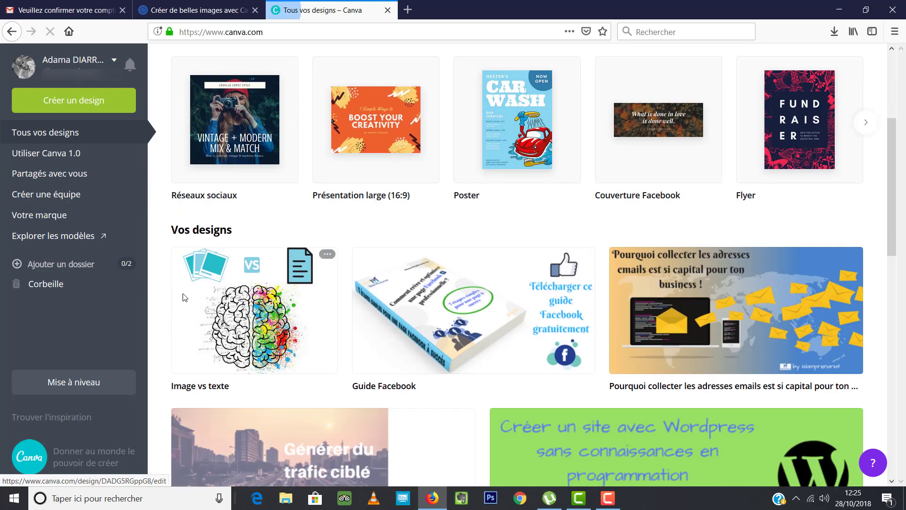
scroll(472, 292, down, 4)
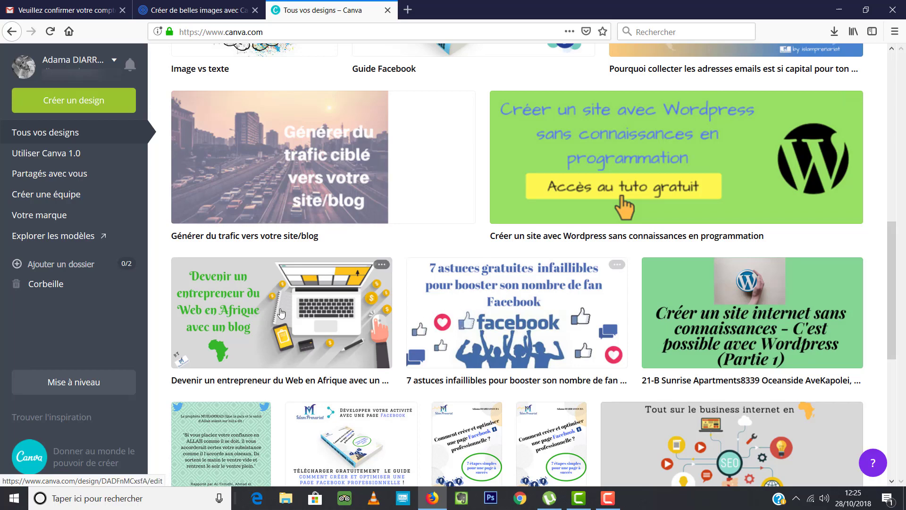
scroll(627, 155, down, 4)
scroll(630, 291, up, 5)
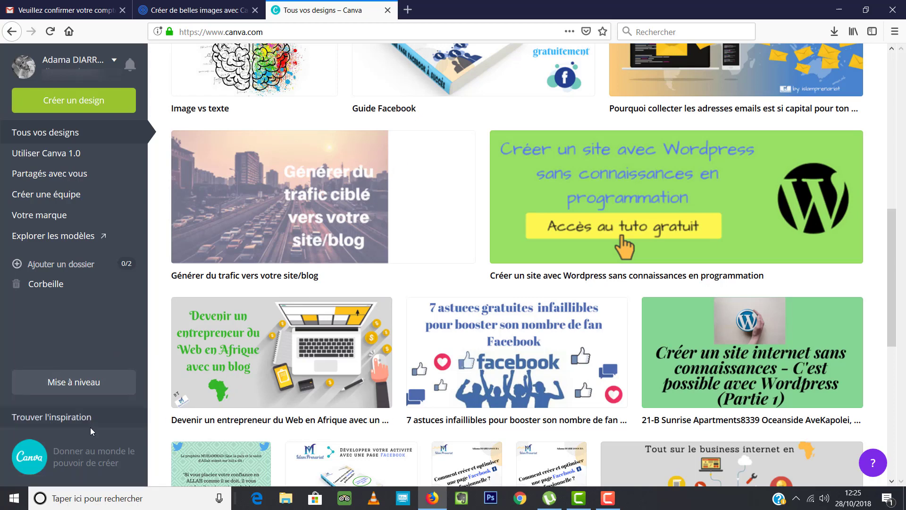
scroll(527, 275, up, 10)
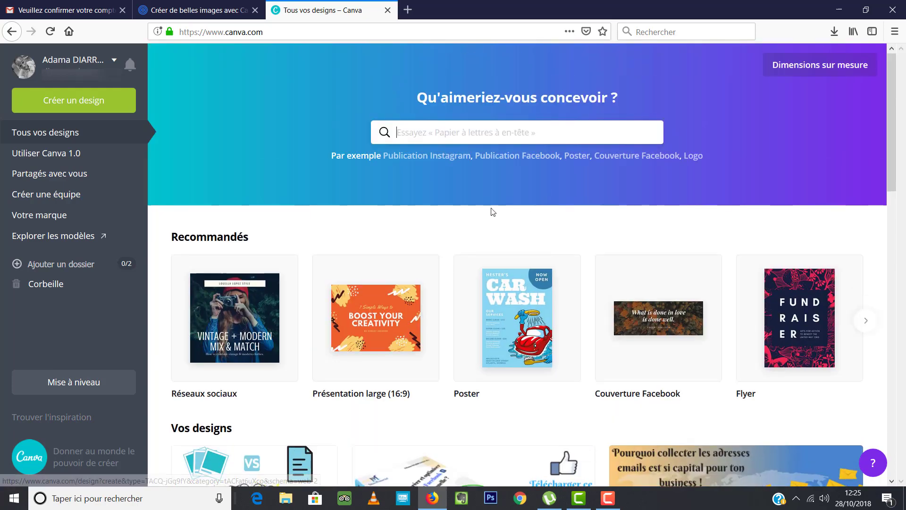
Start a new design, look through the list of available formats and choose Couverture Facebook
click(88, 110)
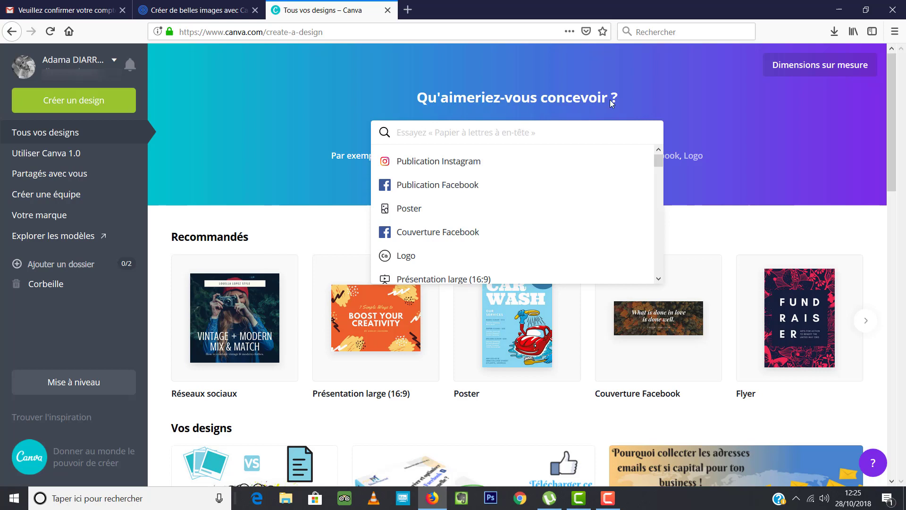
scroll(495, 202, down, 3)
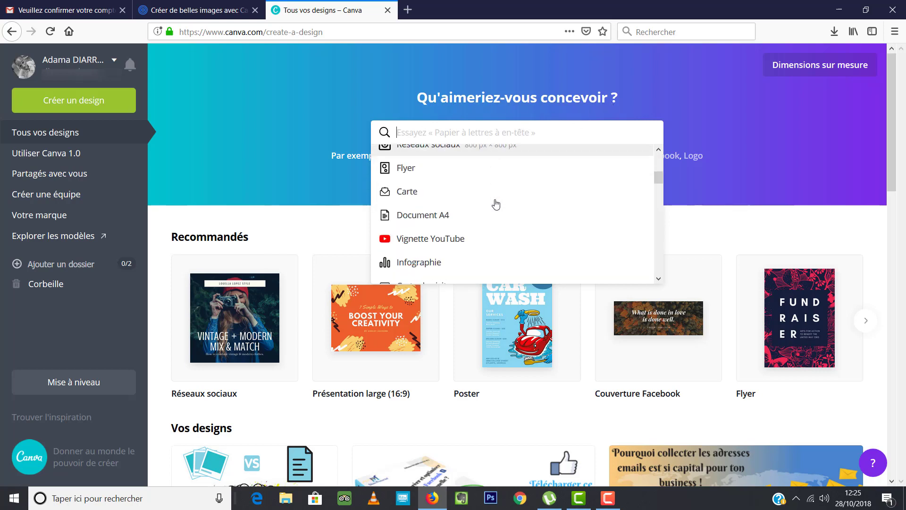
scroll(495, 203, down, 4)
scroll(496, 203, up, 7)
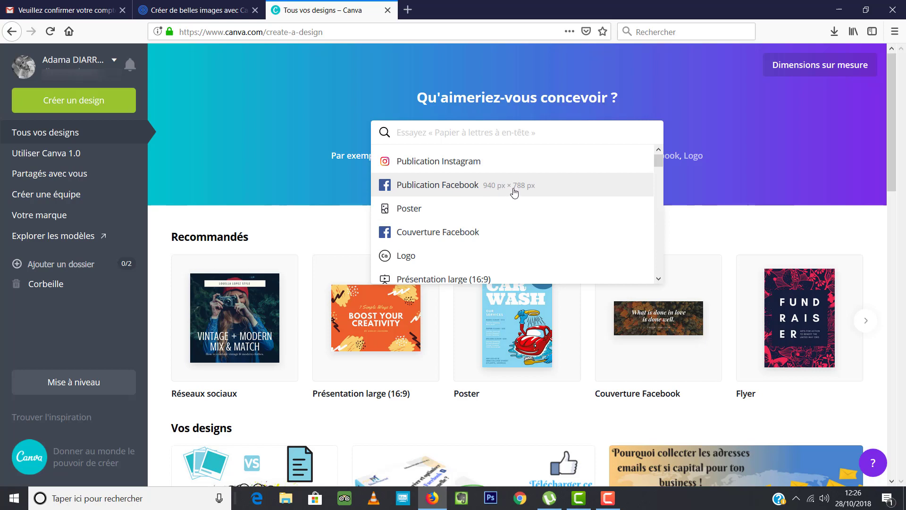
scroll(502, 221, down, 1)
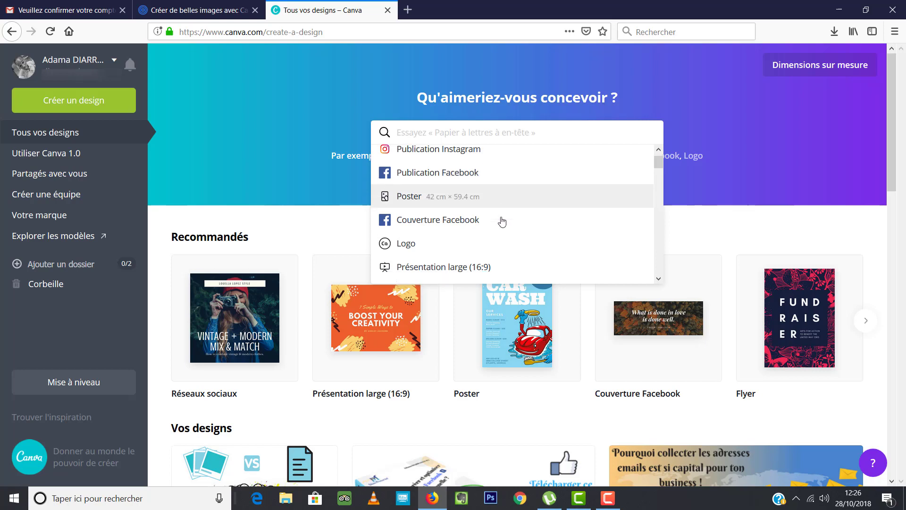
scroll(490, 229, down, 5)
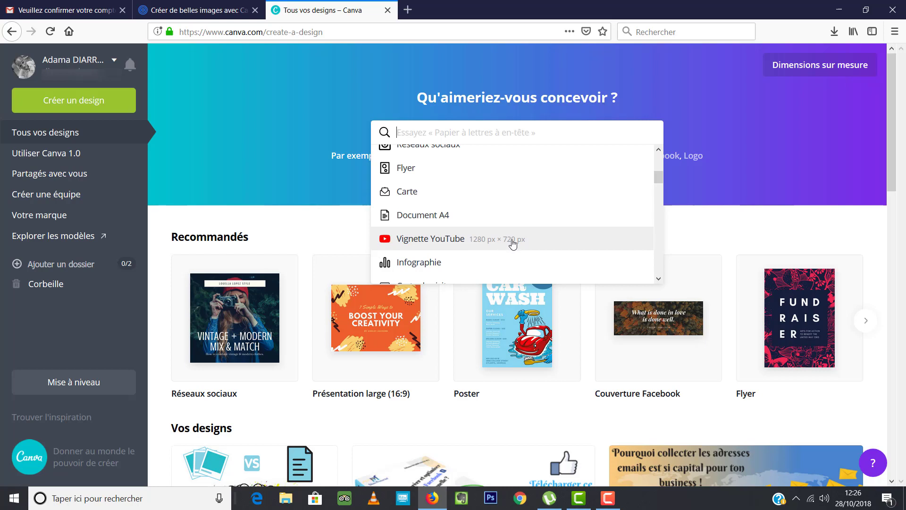
scroll(514, 245, down, 3)
scroll(507, 235, down, 15)
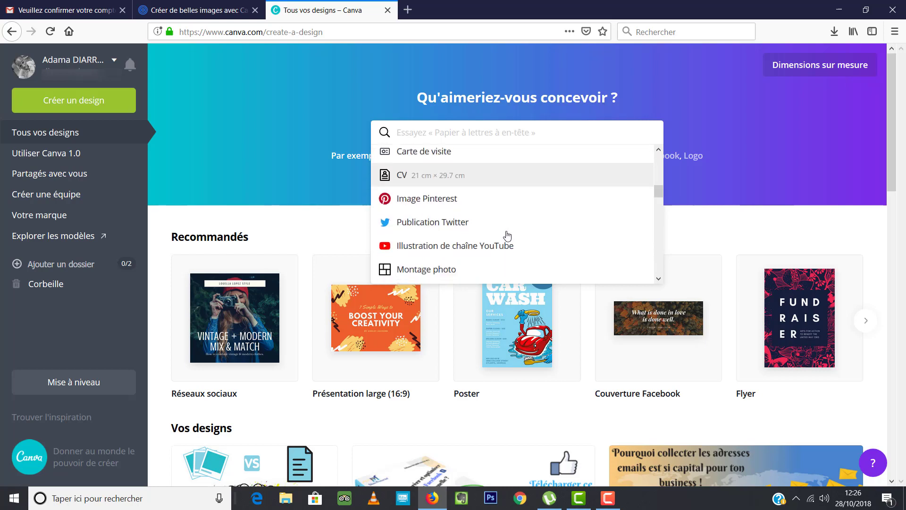
scroll(507, 235, down, 5)
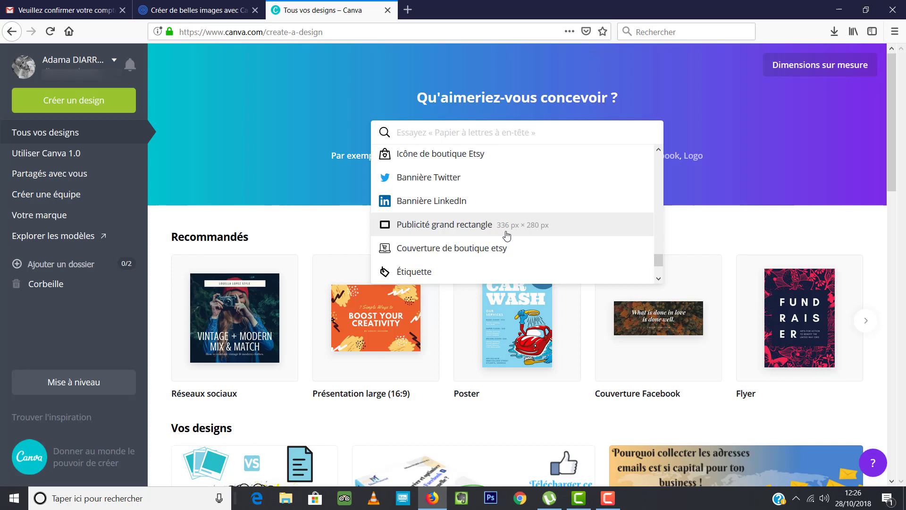
scroll(506, 235, up, 20)
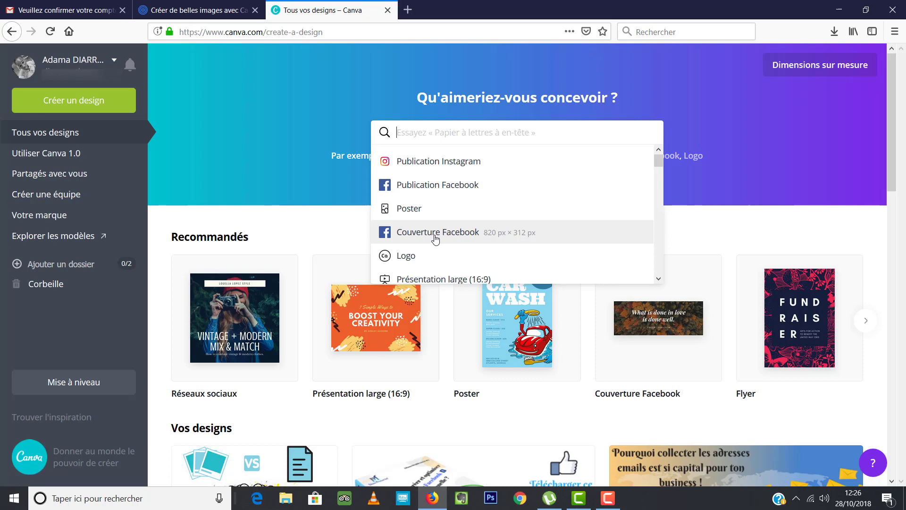
click(435, 240)
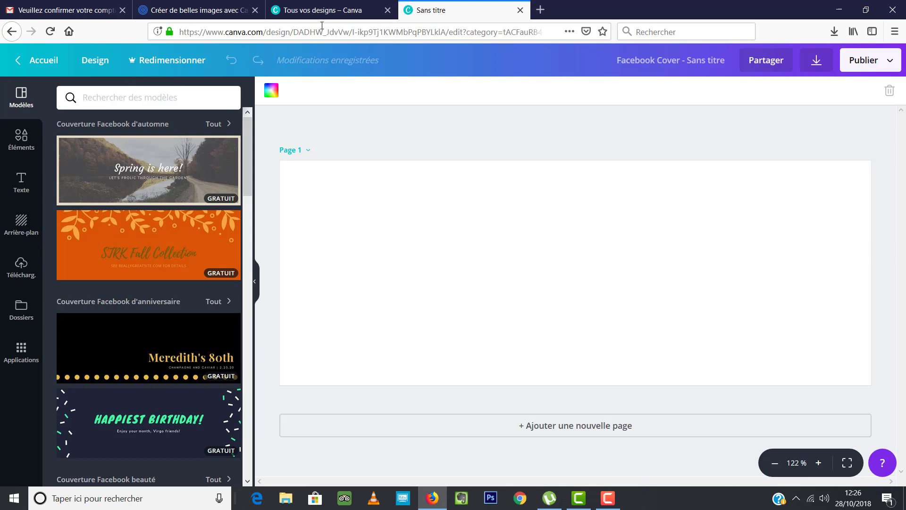
Return to the designs overview and create a custom-size design 1200 px wide and 500 px high
click(322, 10)
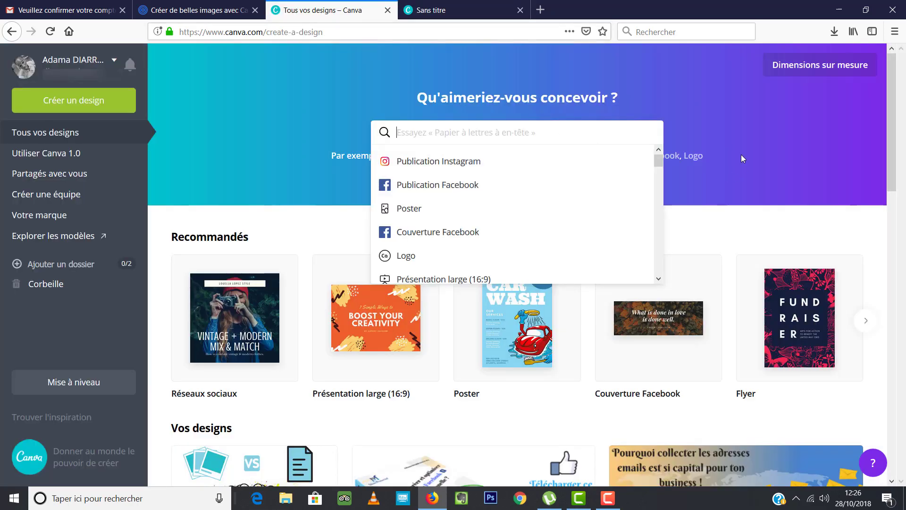
click(408, 242)
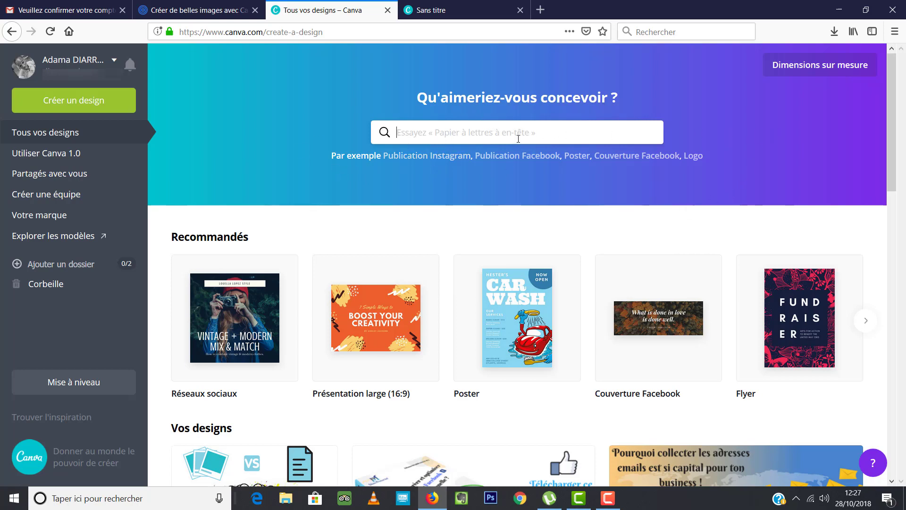
click(822, 74)
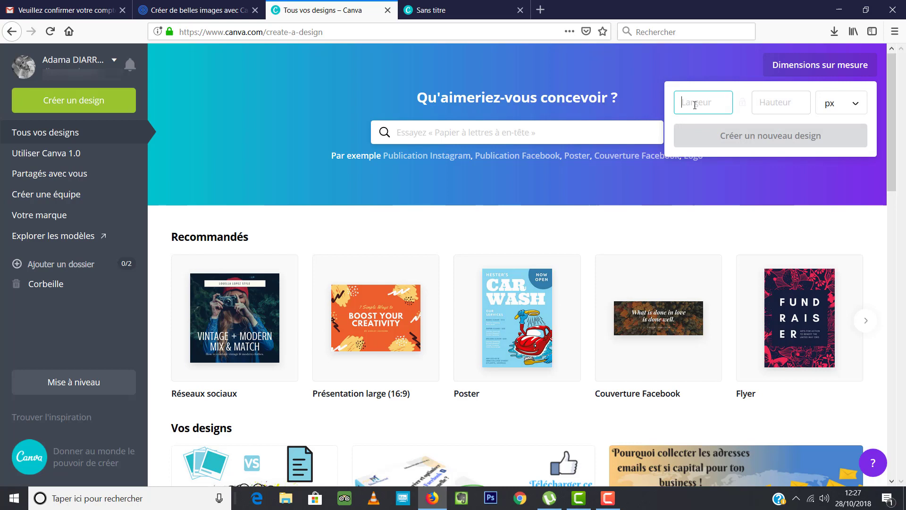
text(1200)
click(783, 107)
text(500)
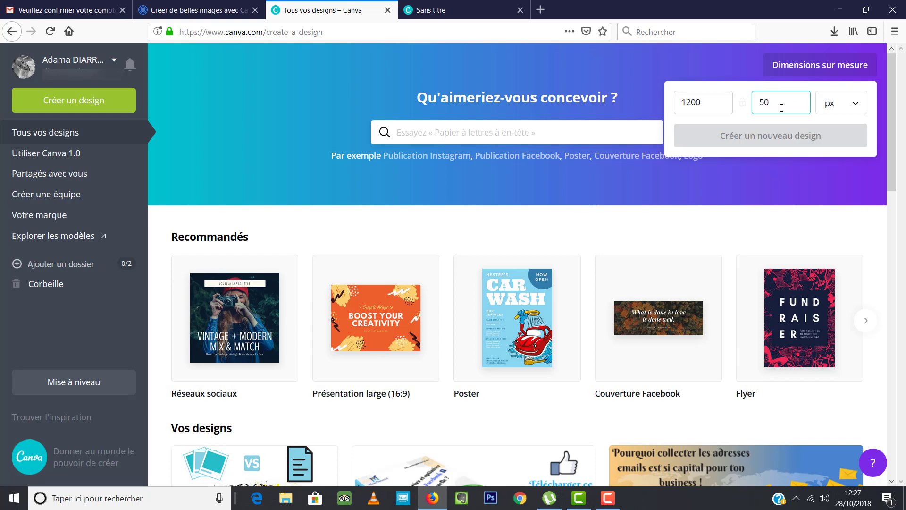
click(857, 110)
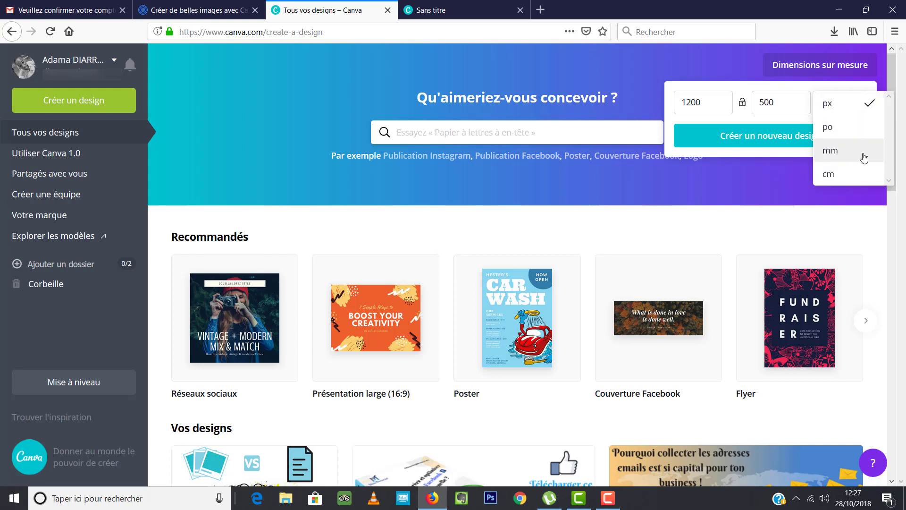
click(844, 106)
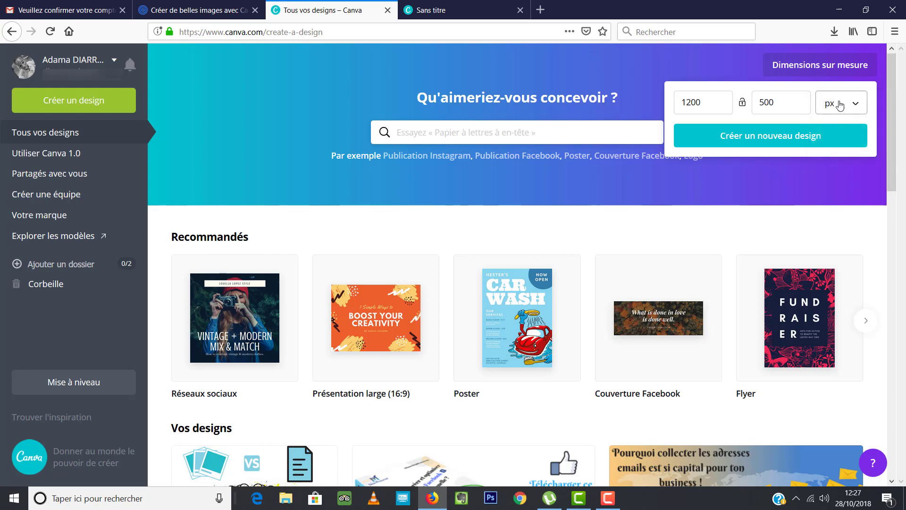
click(752, 146)
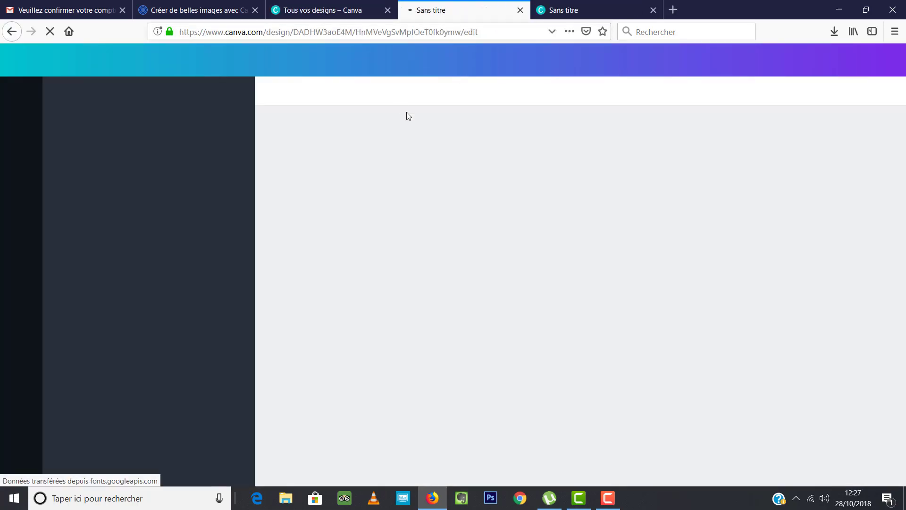
Compare the blank Facebook cover with the custom-size design, and close the 1200 × 500 px one
click(587, 8)
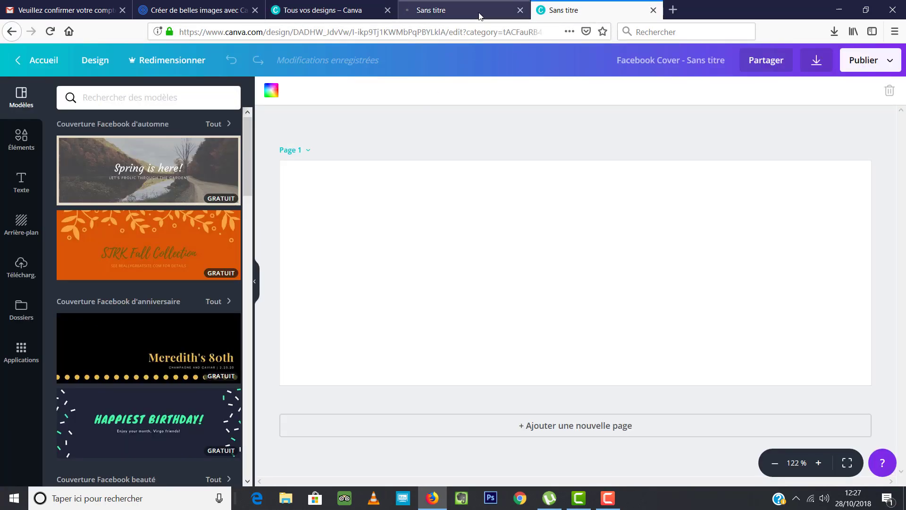
click(481, 12)
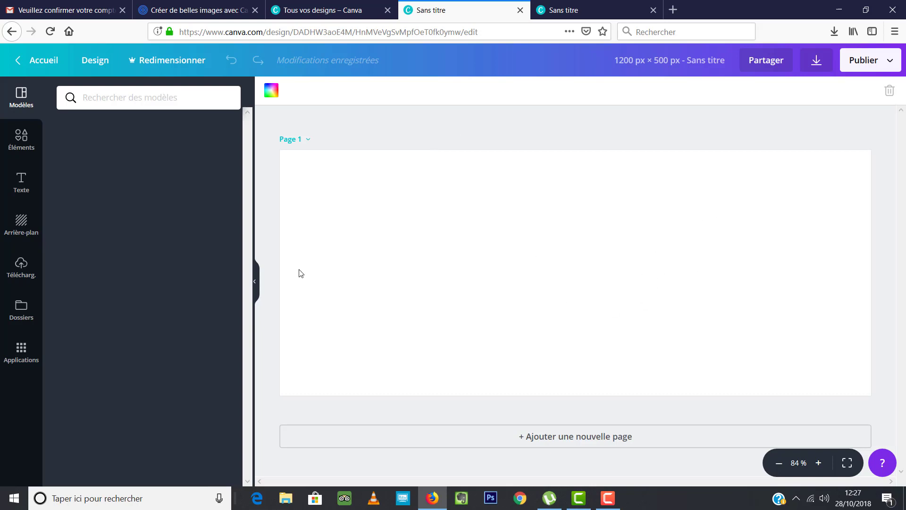
key(ctrl+w)
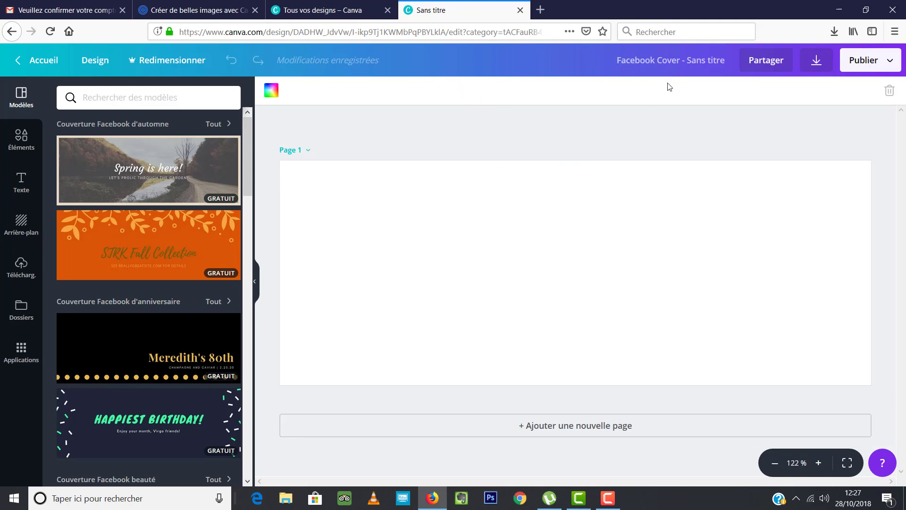
Rename the Facebook cover design as "Facebook cover"
click(628, 49)
key(BackSpace)
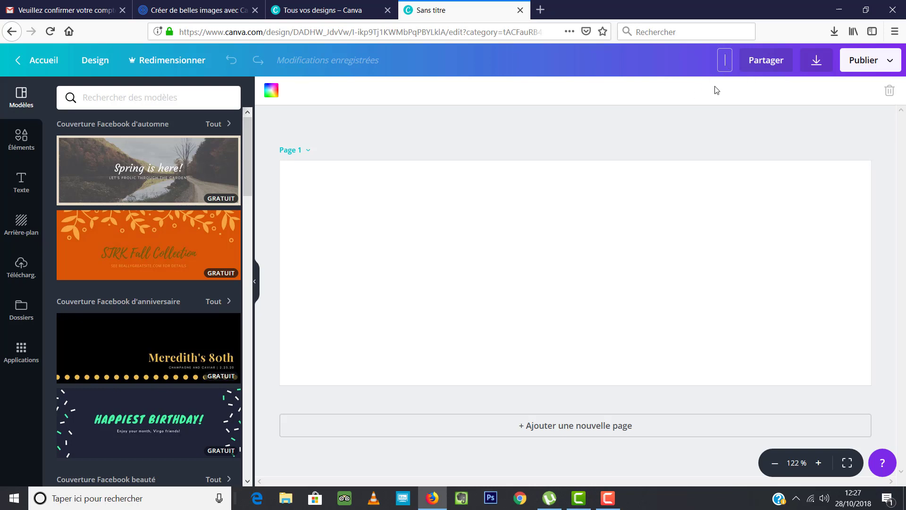
text(Facebook cover)
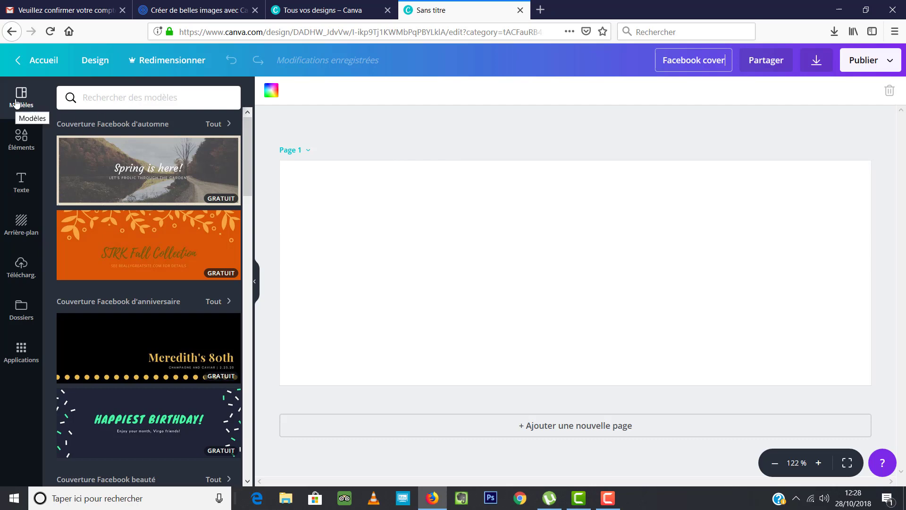
Browse the Facebook cover templates, including the makeup, spring and wedding categories
scroll(123, 241, down, 6)
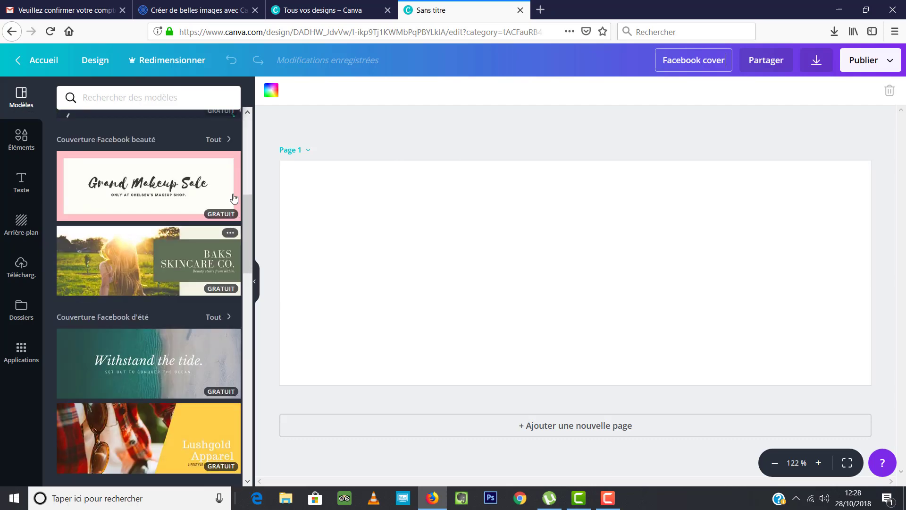
scroll(156, 203, up, 6)
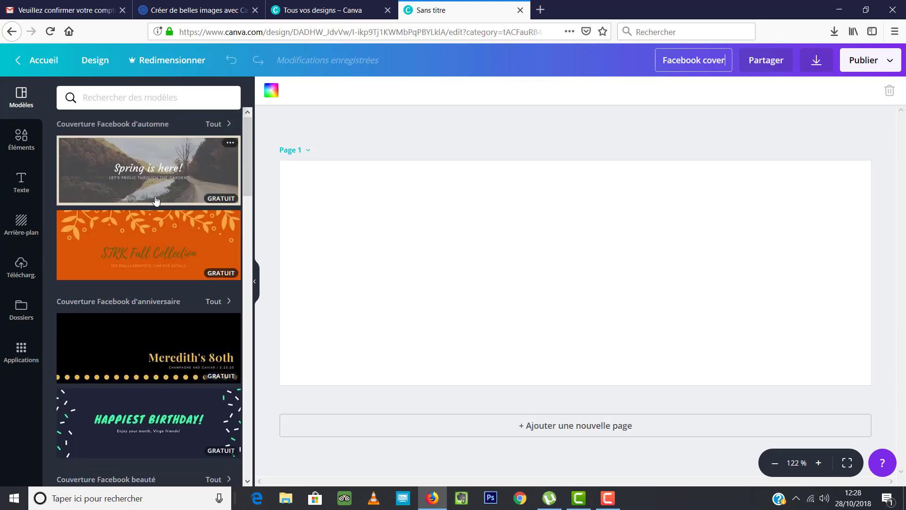
scroll(156, 201, down, 6)
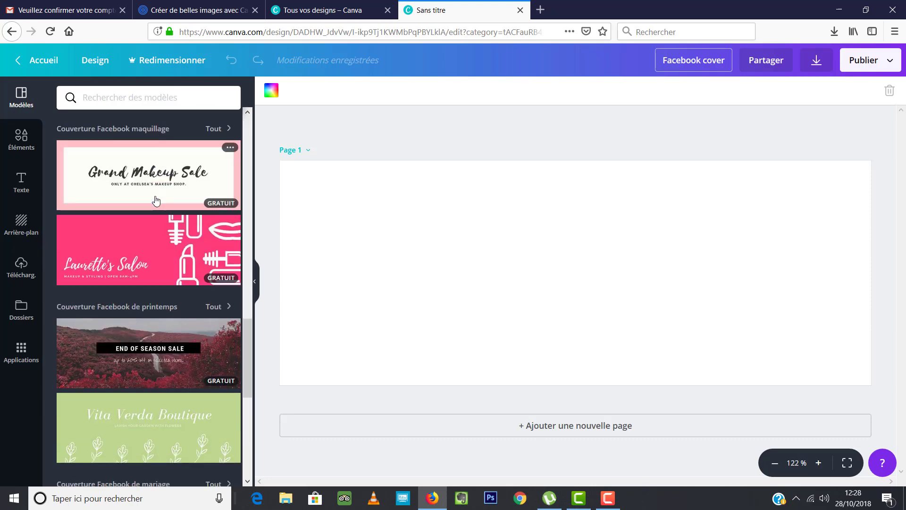
scroll(157, 201, down, 5)
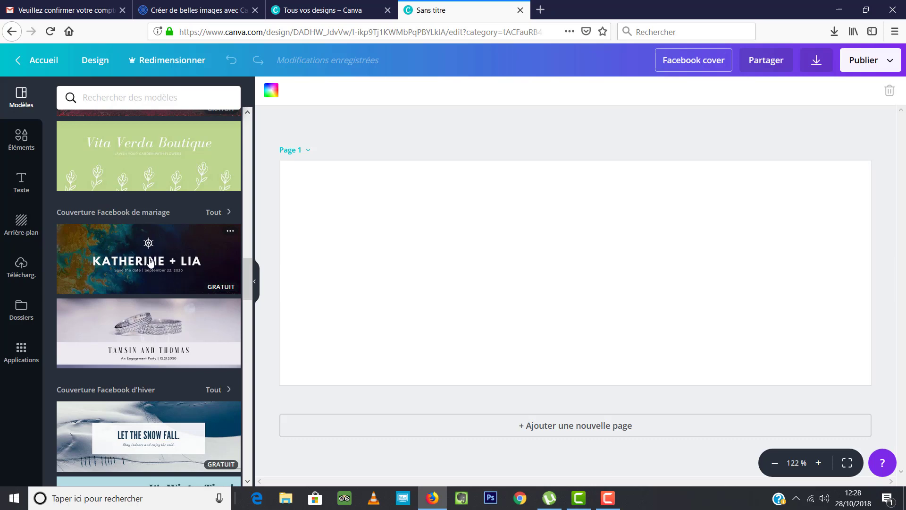
Browse the remaining Facebook cover templates and search the template library for "mariage"
scroll(150, 261, down, 15)
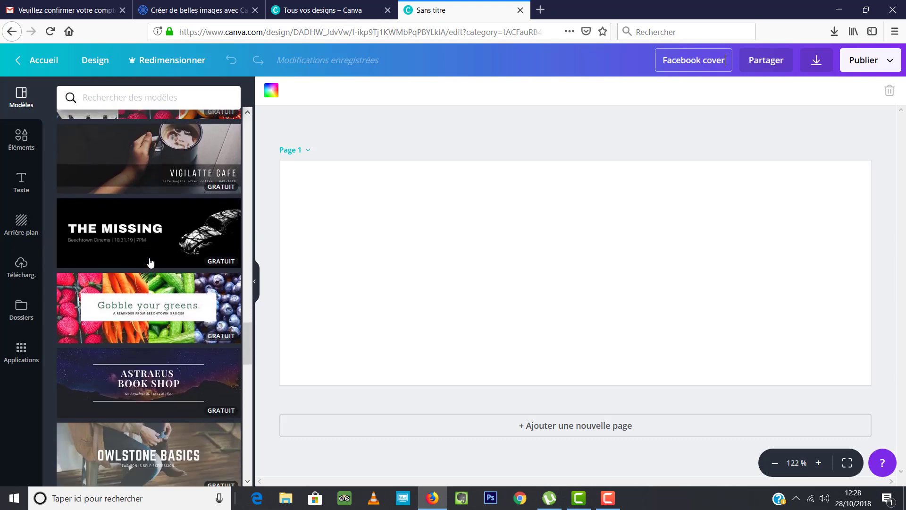
scroll(150, 261, down, 3)
scroll(150, 260, up, 10)
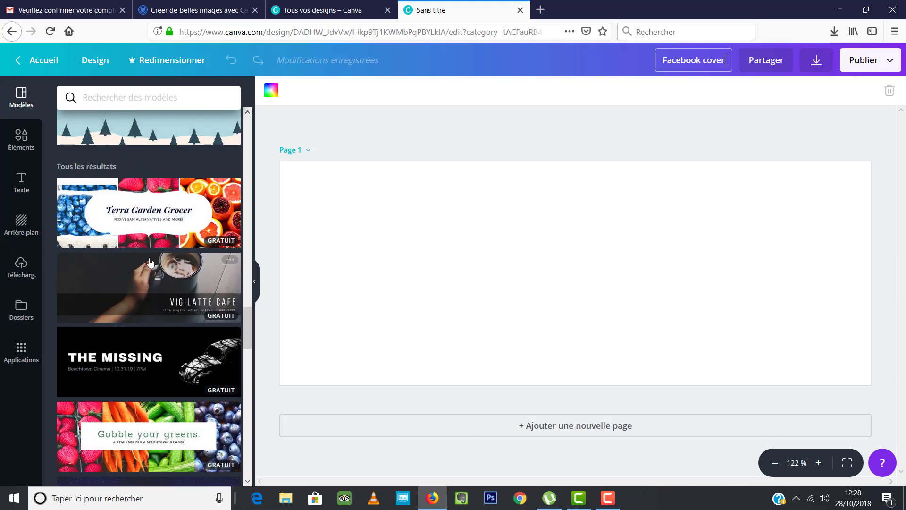
scroll(150, 261, up, 5)
click(141, 101)
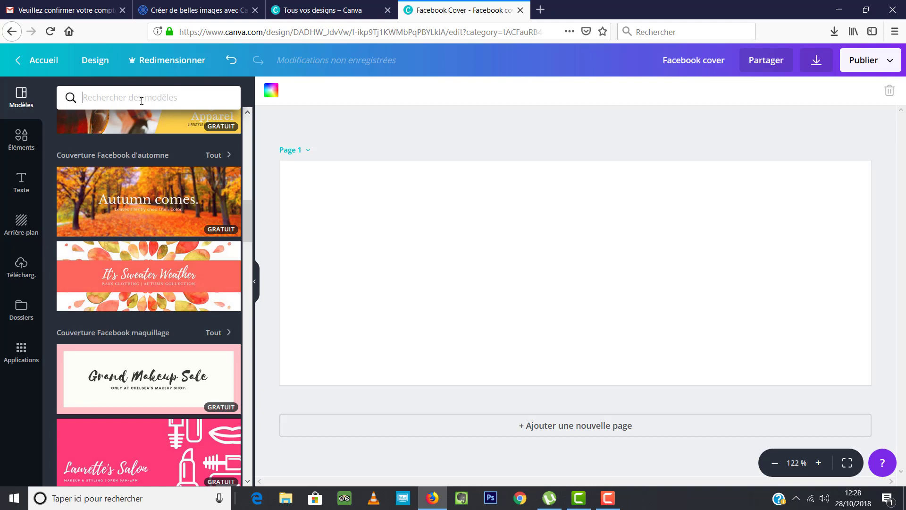
text(ma)
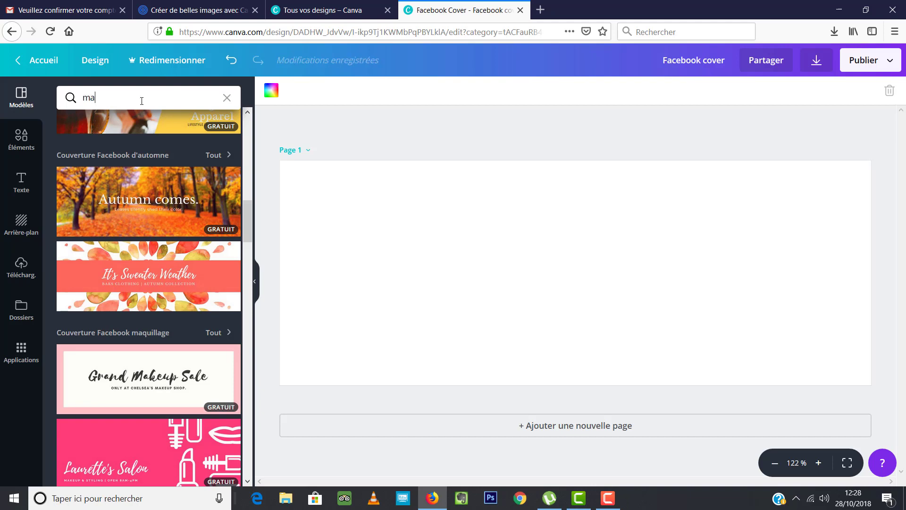
text(riag)
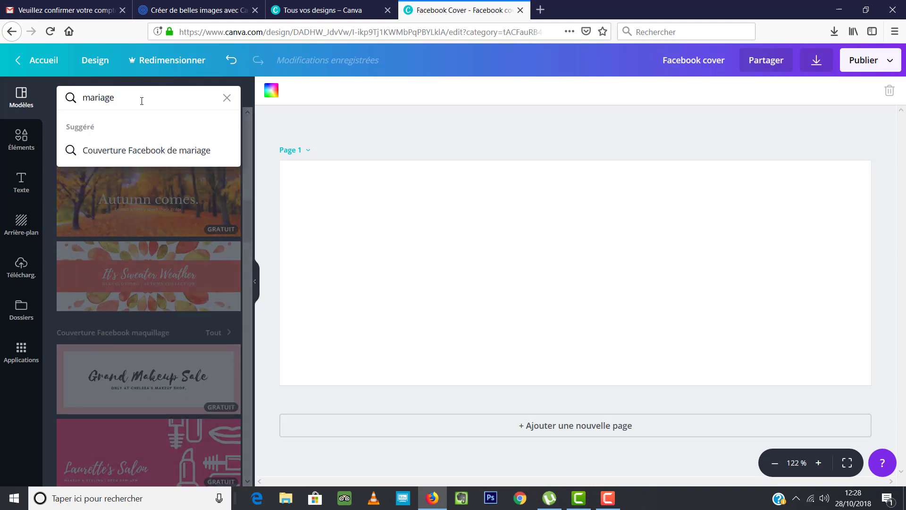
text(e)
key(Return)
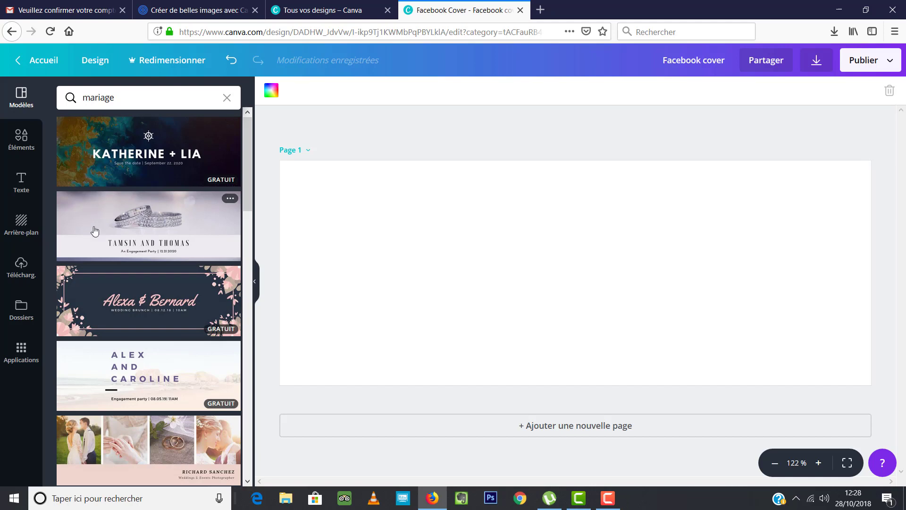
Look through the wedding results and apply the free engagement party template with the pale beach background to the cover
scroll(170, 210, down, 2)
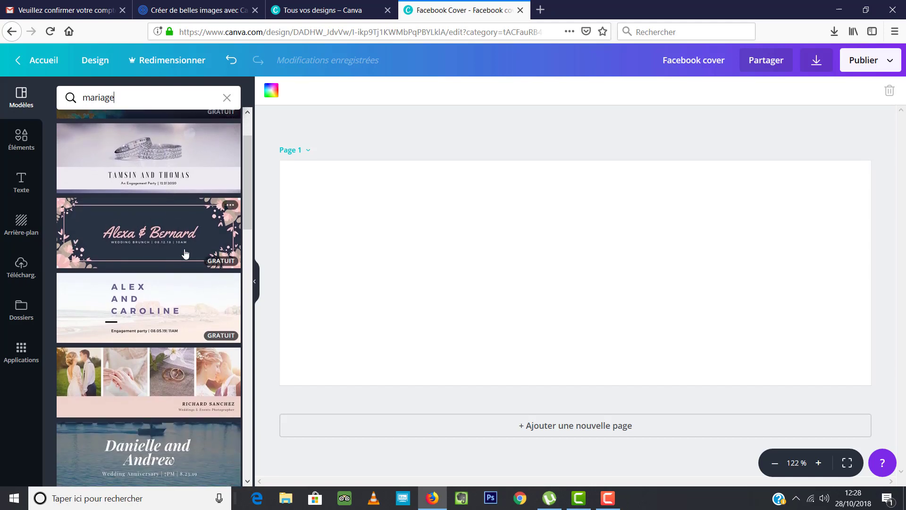
scroll(128, 287, down, 4)
scroll(171, 323, up, 4)
click(168, 307)
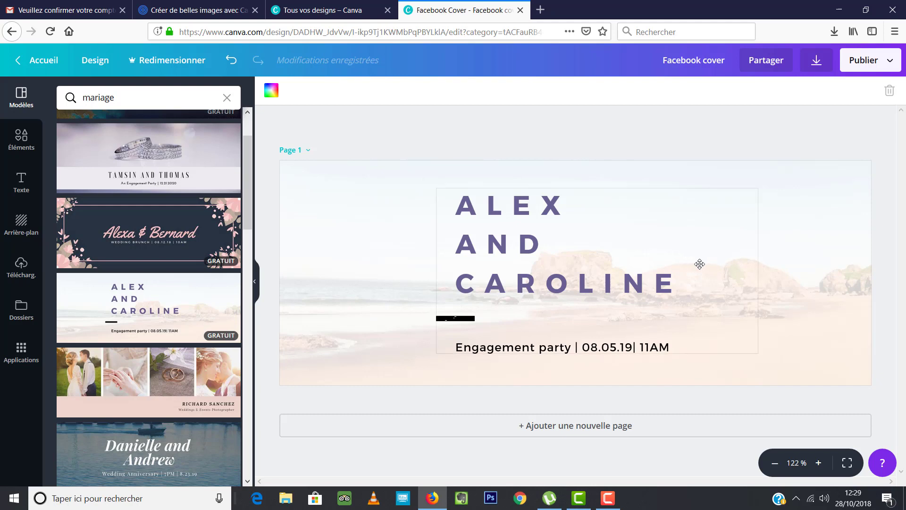
Delete the template's beach photo, its purple title text, and the remaining black bar and engagement party line
click(813, 227)
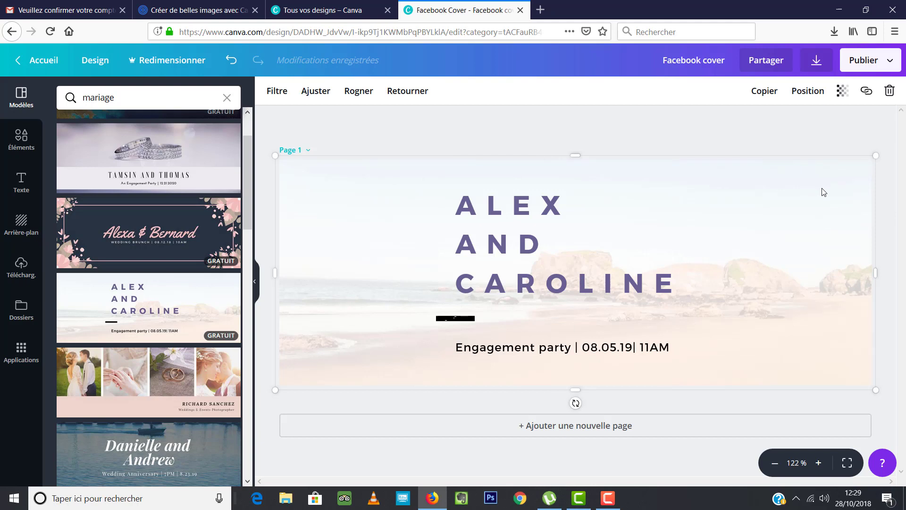
key(Delete)
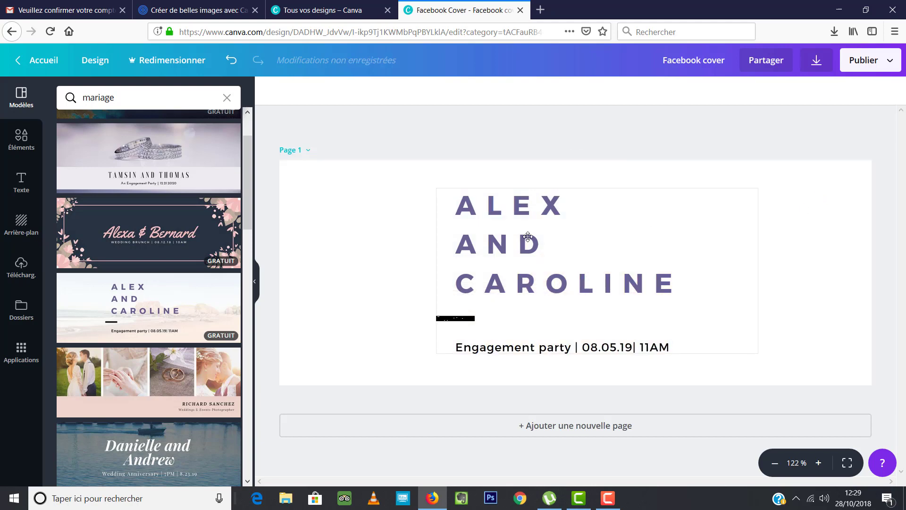
click(541, 200)
click(571, 189)
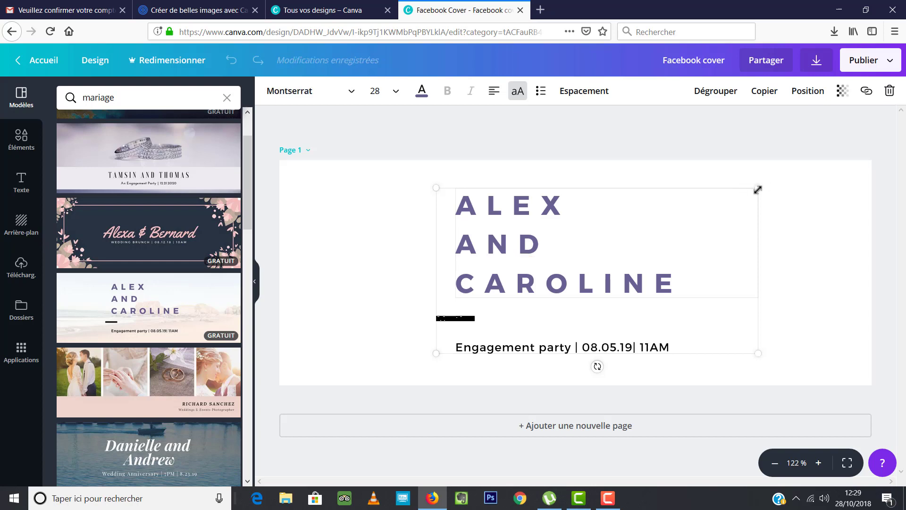
key(Delete)
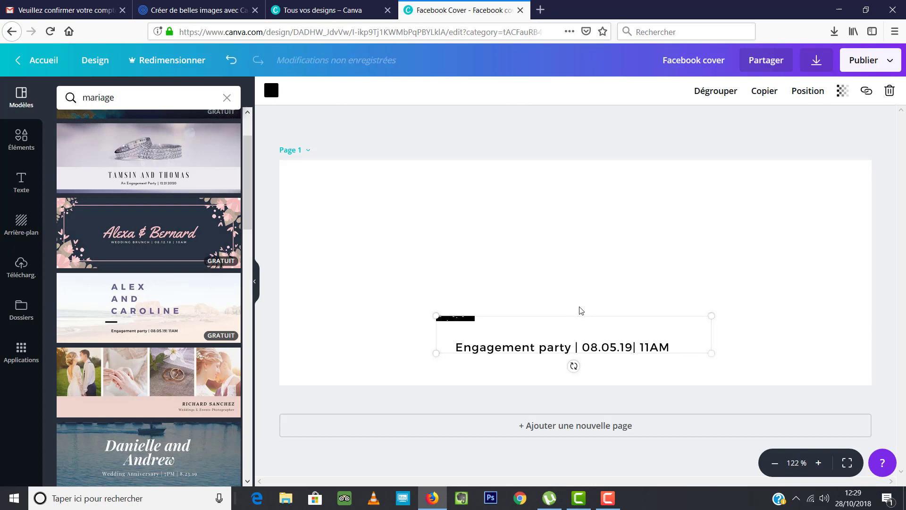
key(Delete)
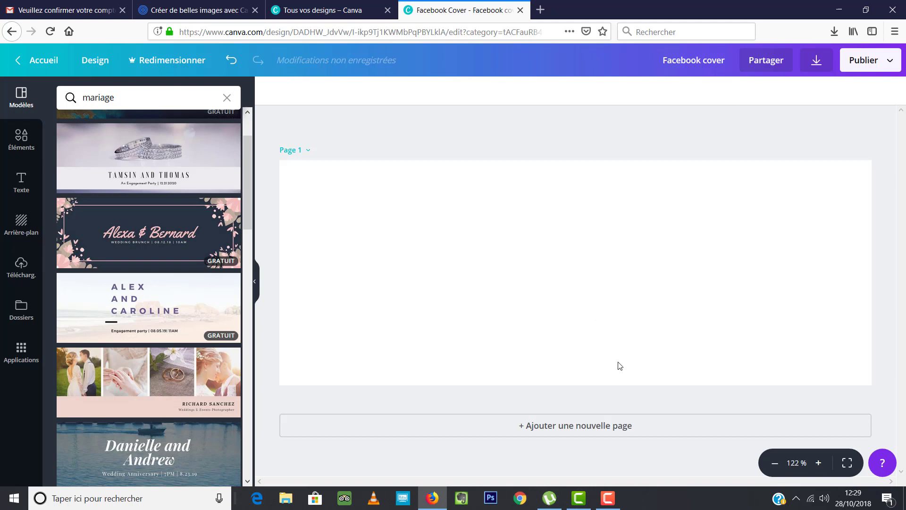
Clear the template search and browse the elements library, including shapes, charts, illustrations, icons, lines and frames
click(227, 98)
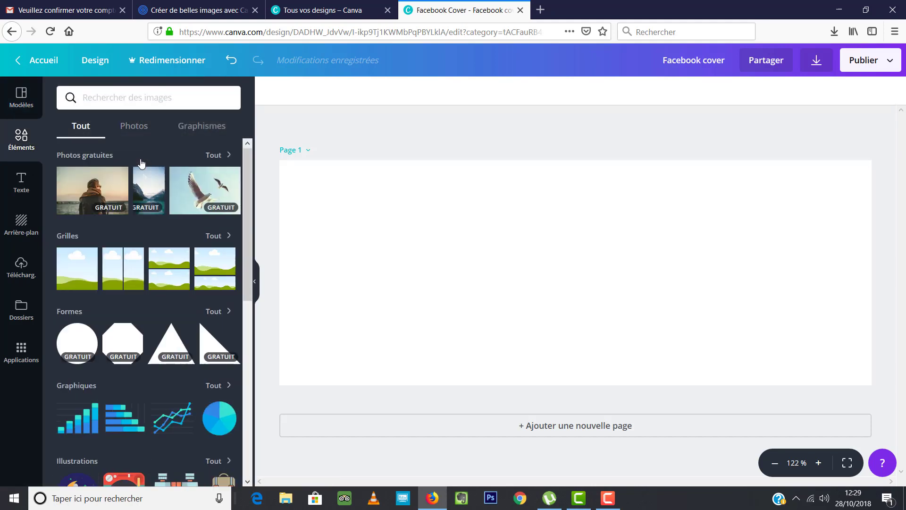
scroll(137, 303, down, 3)
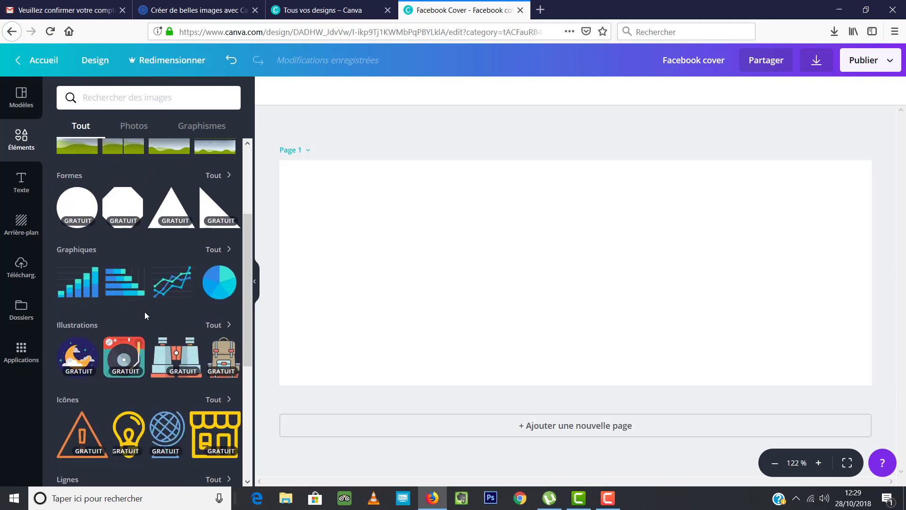
scroll(143, 325, down, 3)
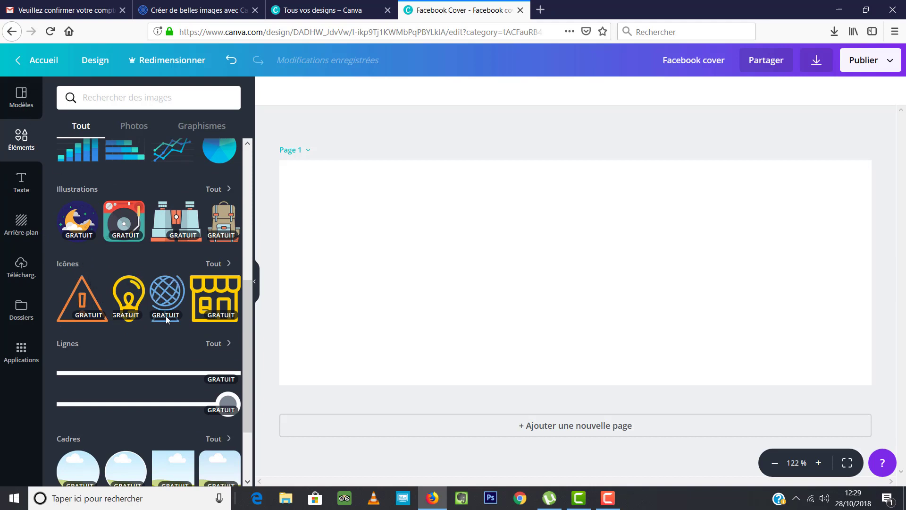
scroll(186, 315, up, 4)
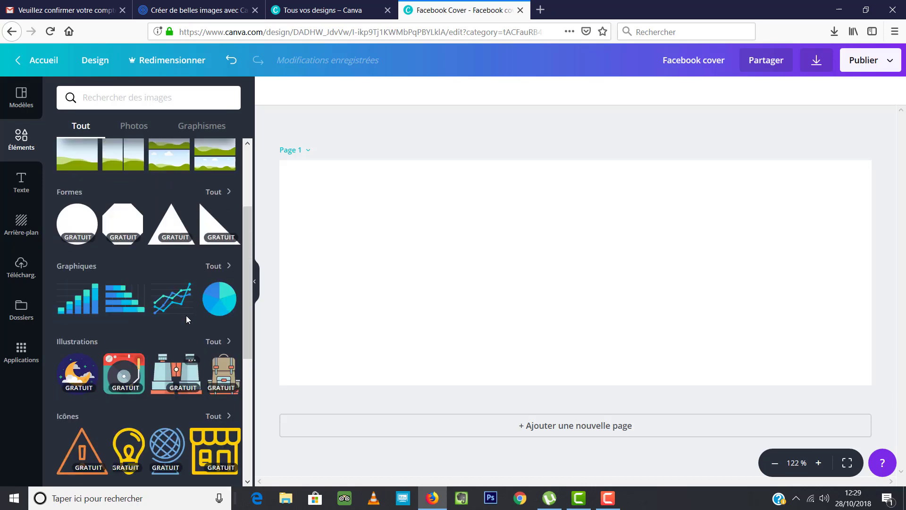
scroll(190, 310, down, 4)
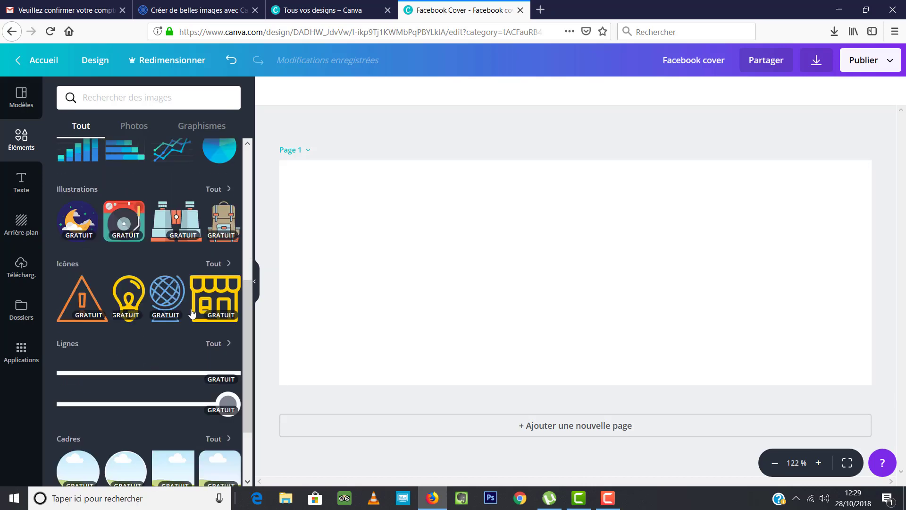
scroll(179, 360, down, 2)
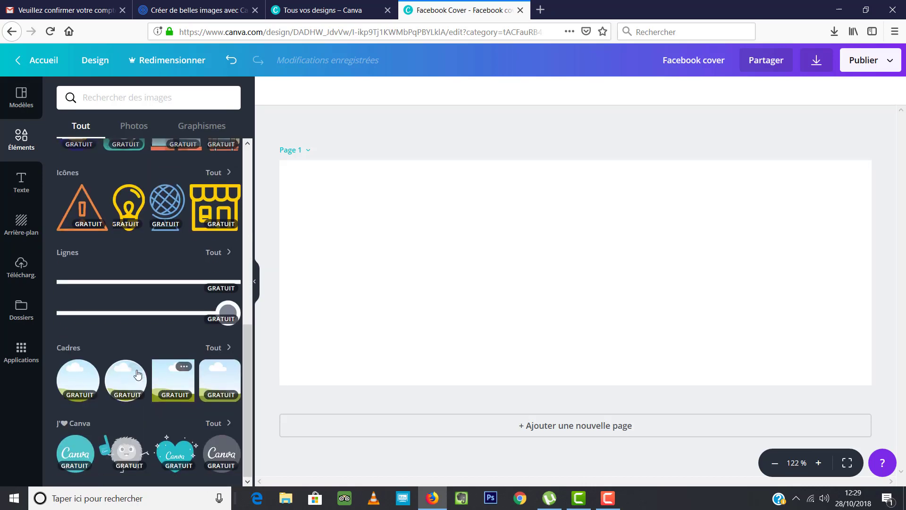
Add the free crescent moon illustration to the cover and delete it
scroll(141, 368, up, 6)
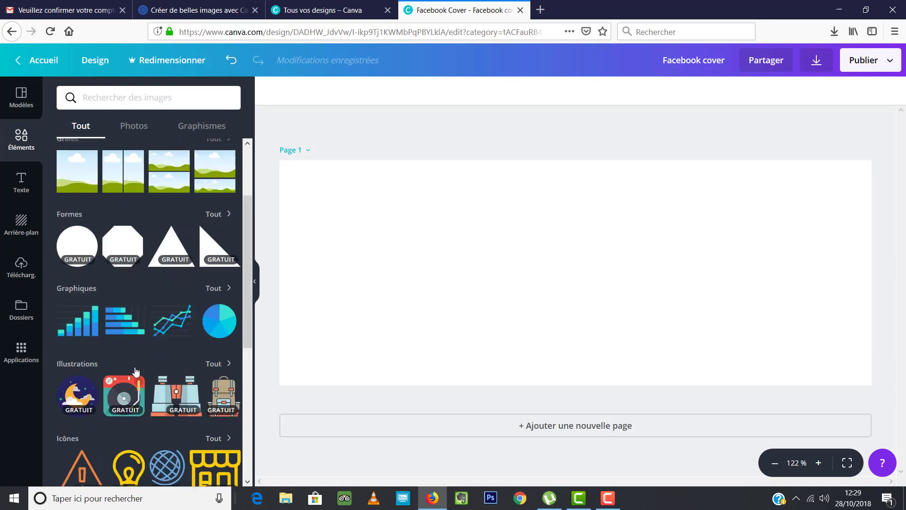
click(88, 391)
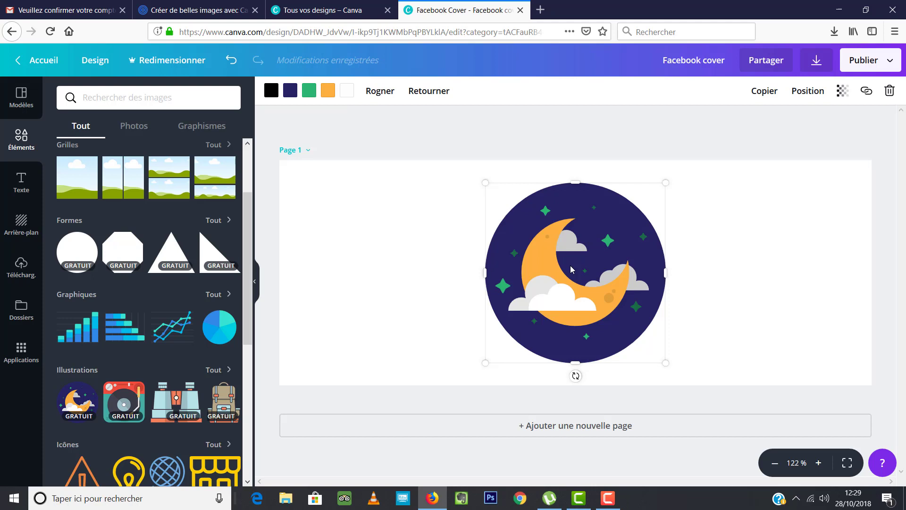
key(Delete)
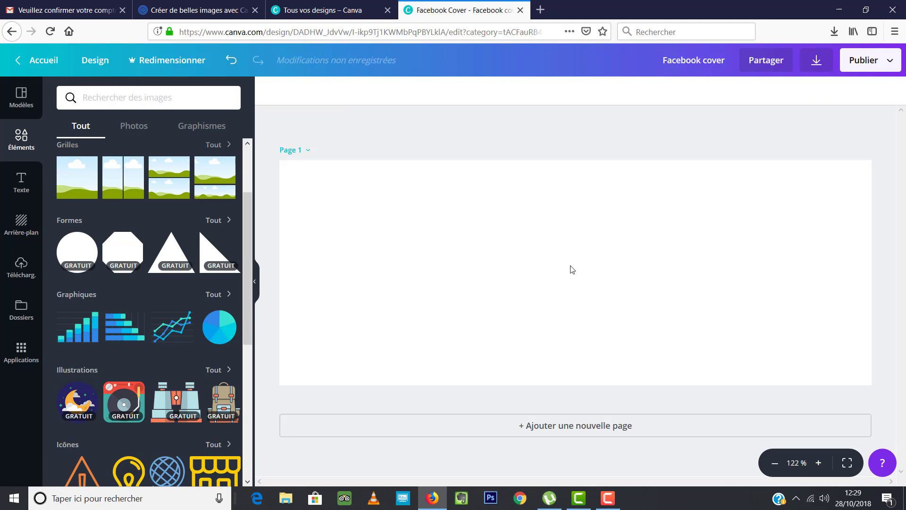
Search the elements library for "Facebook"
click(113, 95)
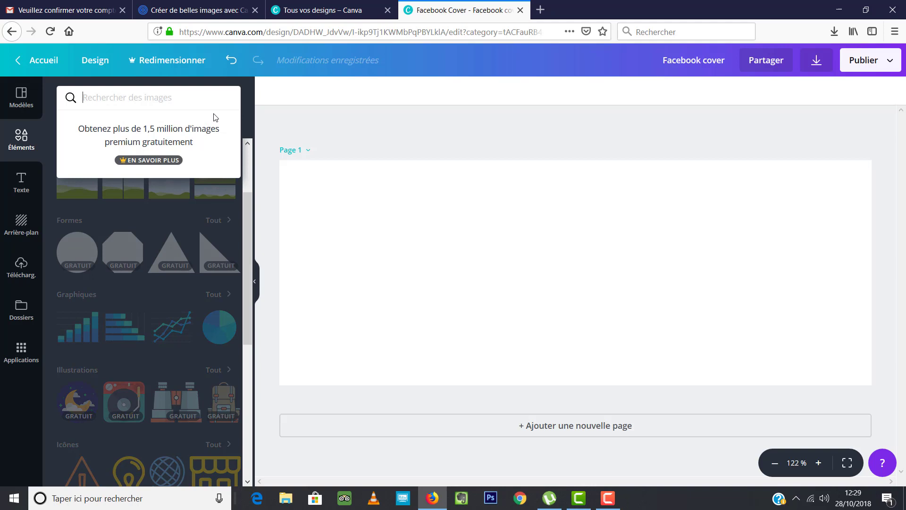
text(Facebook)
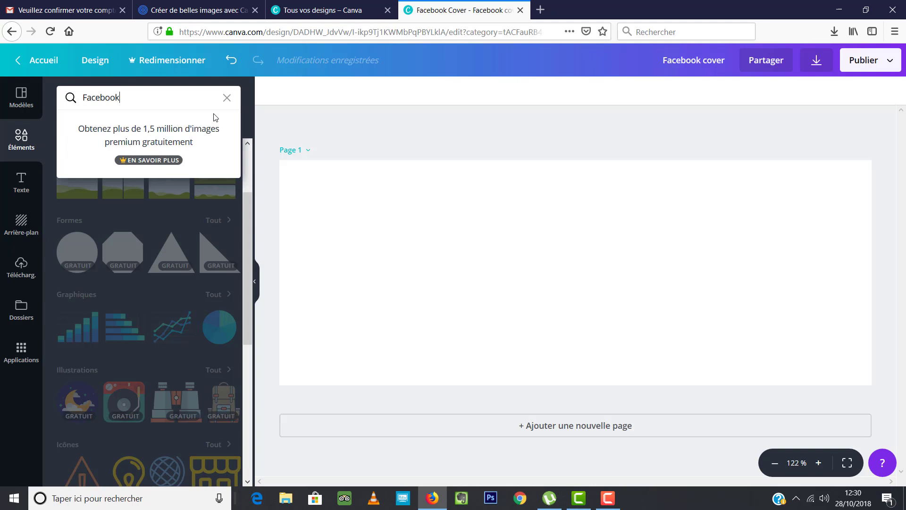
key(Return)
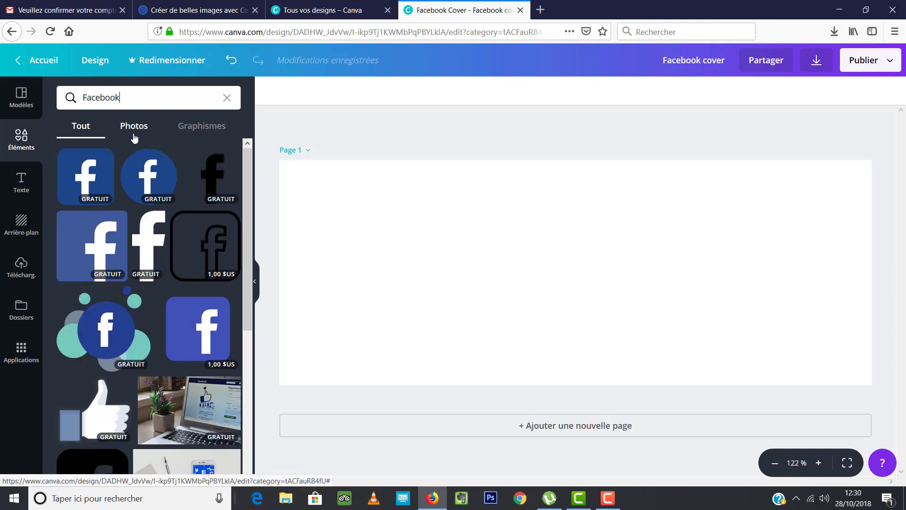
Add the free blue-and-green Facebook logo from the photo results to the cover, and delete it
click(159, 137)
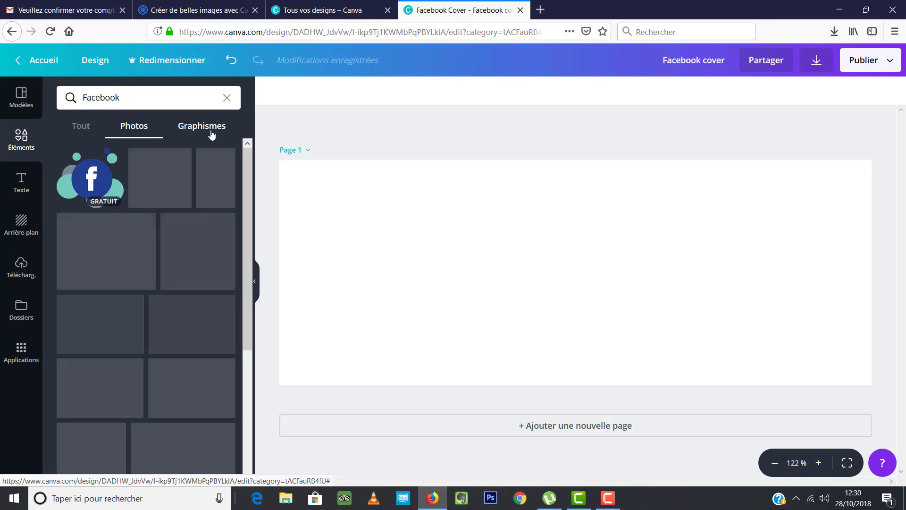
click(92, 177)
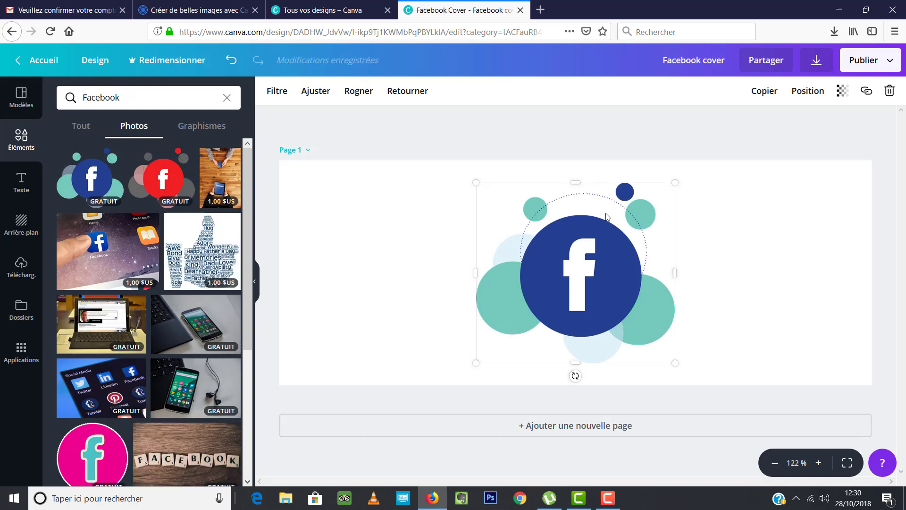
key(Delete)
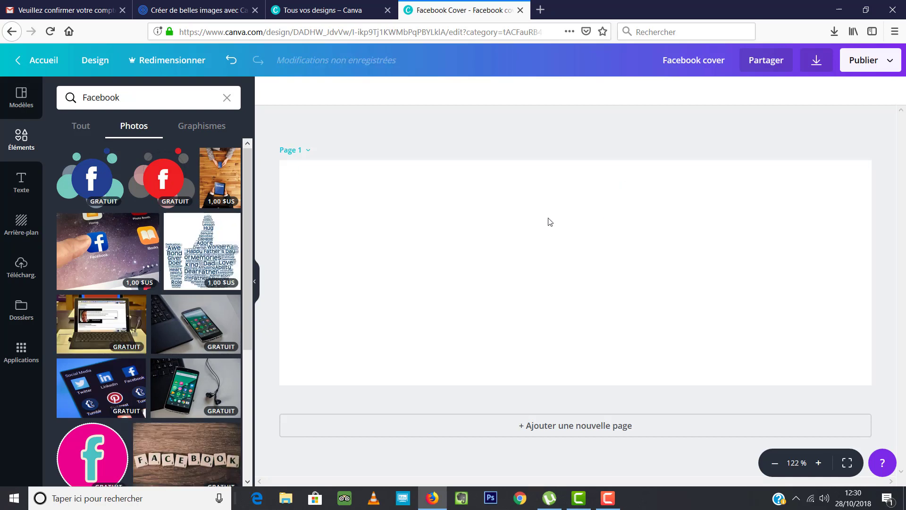
Add the "cold, smooth & tasty." text template to the cover and replace the word "cold," with "jqdjqj"
click(15, 190)
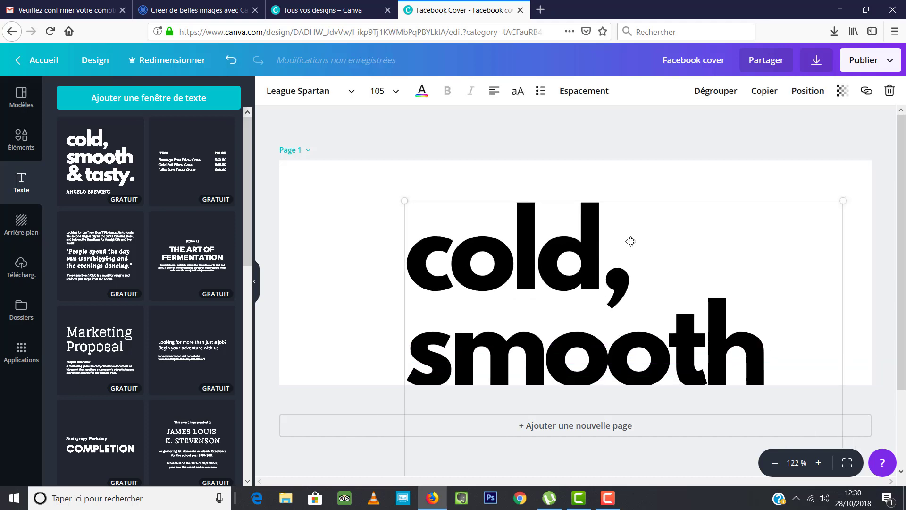
double_click(631, 242)
key(BackSpace)
key(BackSpace)
key(BackSpace)
key(BackSpace)
key(BackSpace)
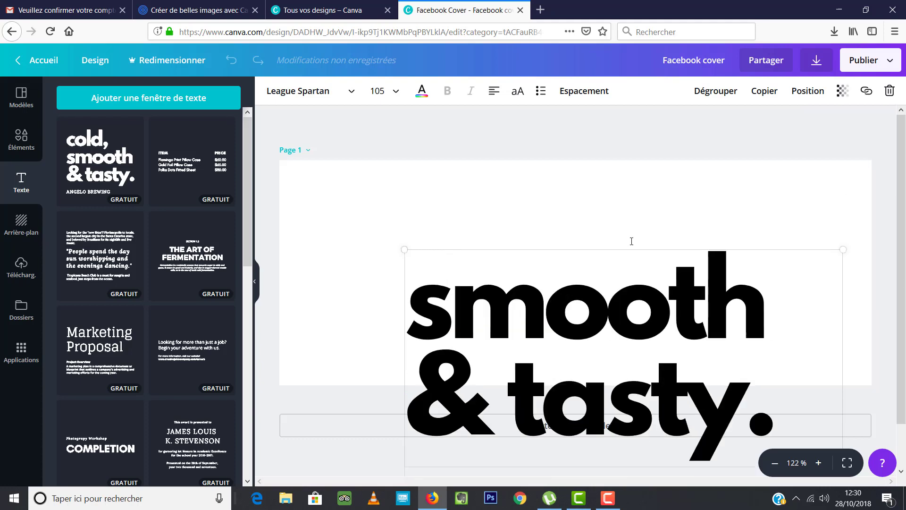
text(jqdjqj)
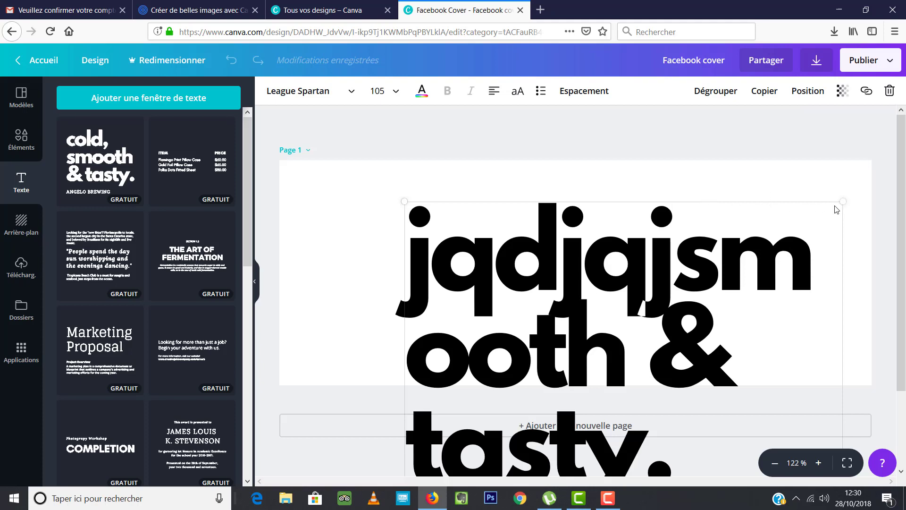
Delete all the added text elements from the cover
key(ctrl+a)
key(Delete)
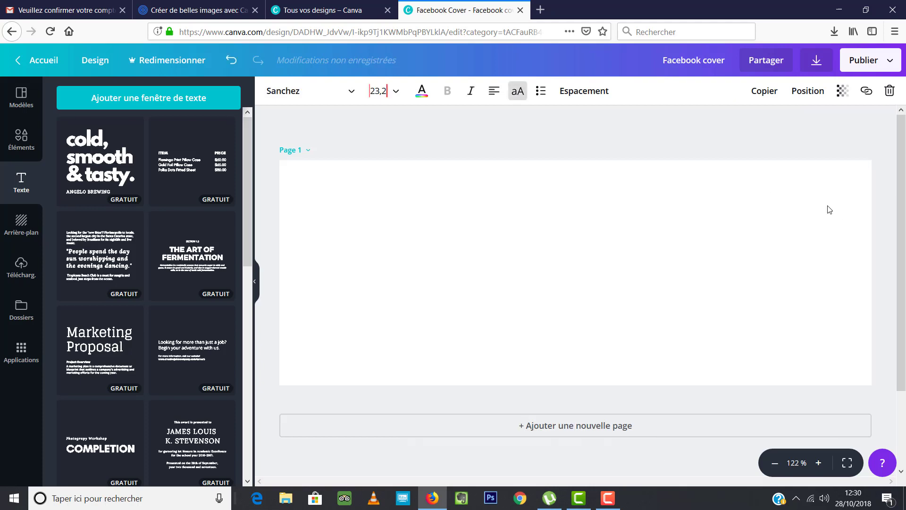
Browse the backgrounds and apply the free white one with dotted diagonal lines to the cover
click(33, 233)
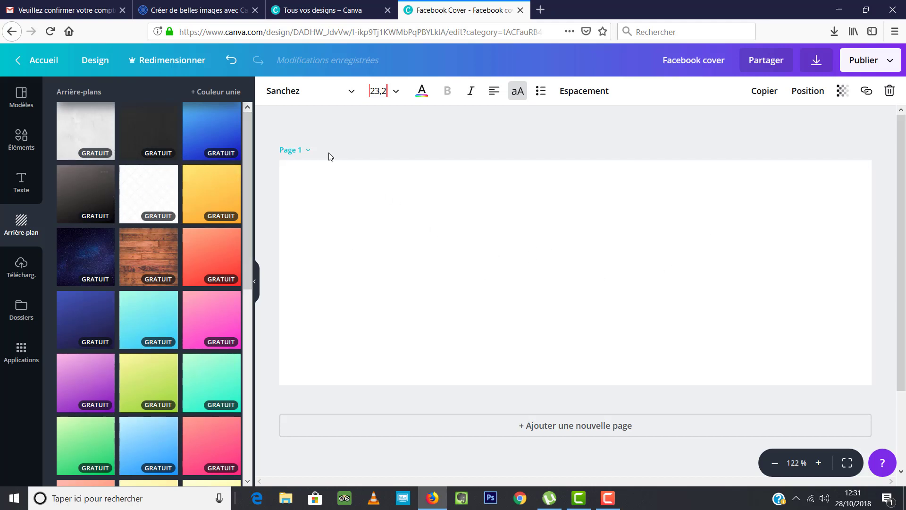
drag(247, 216, 257, 182)
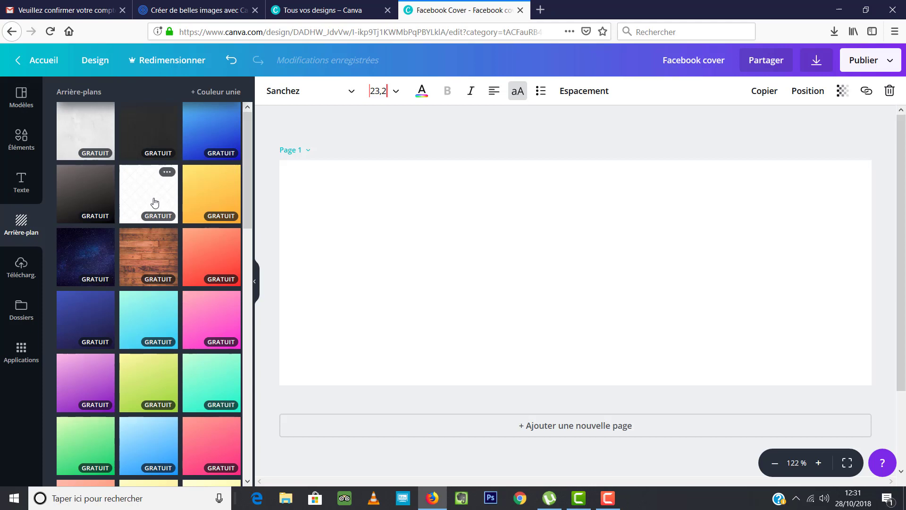
click(103, 162)
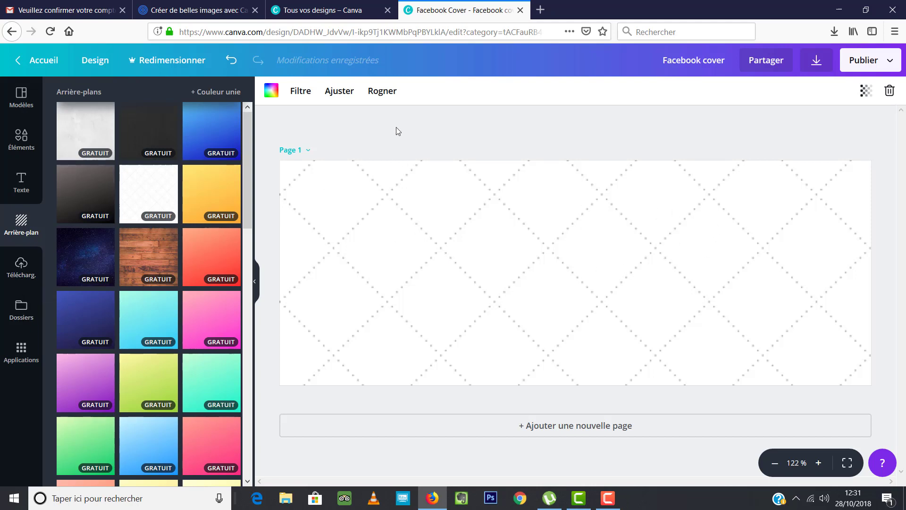
Upload the image "Devenir un entrepreneur du Web en Afrique avec un blog.png" to the Canva image library
click(36, 264)
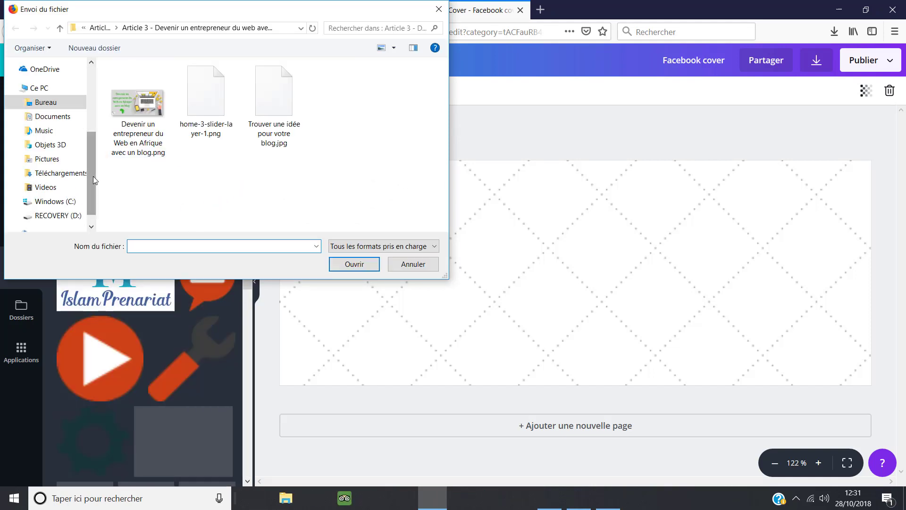
click(152, 112)
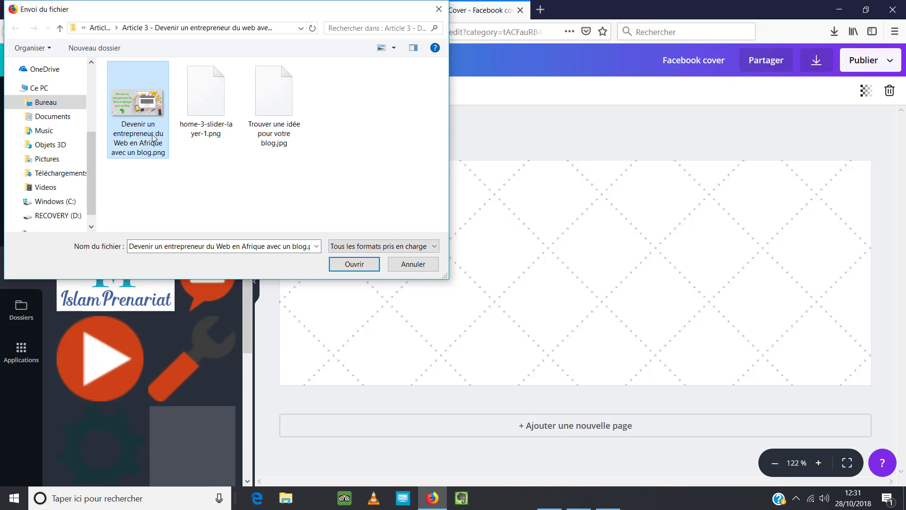
click(370, 263)
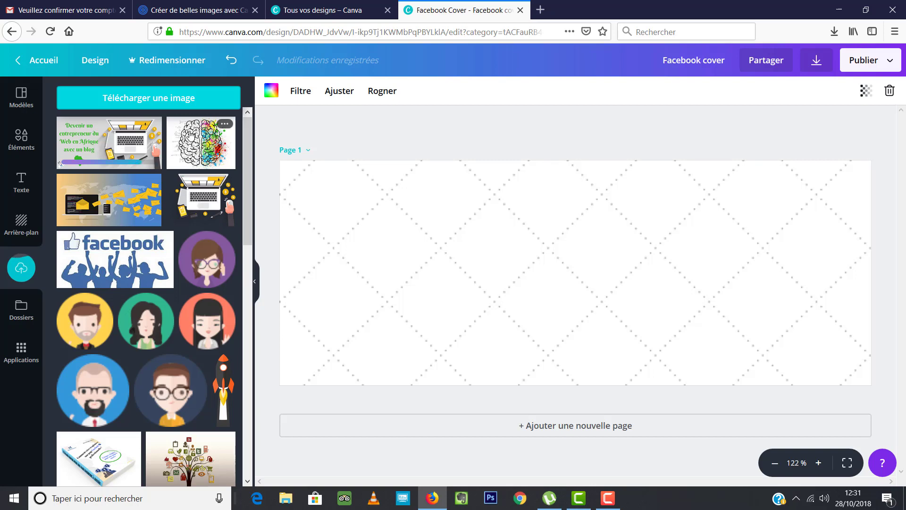
Add the uploaded colour-splashed brain image to the cover and delete it
mouse_move(202, 153)
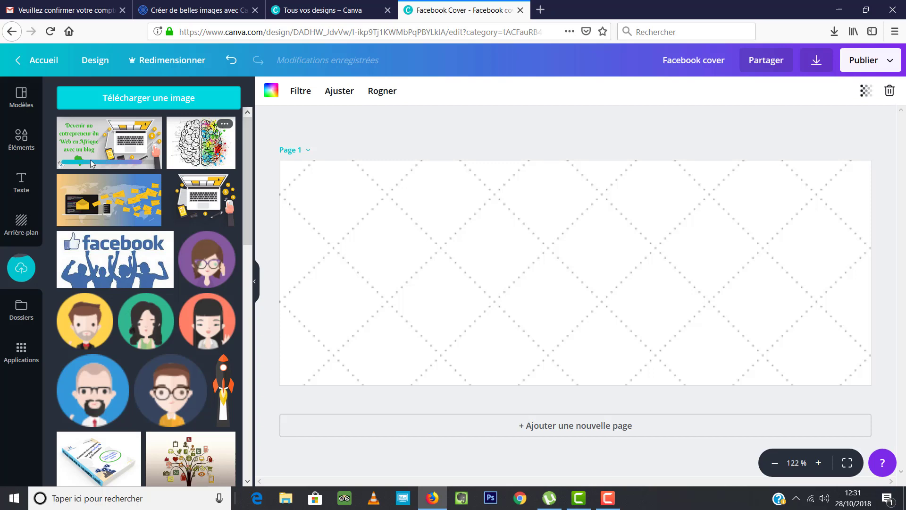
click(194, 151)
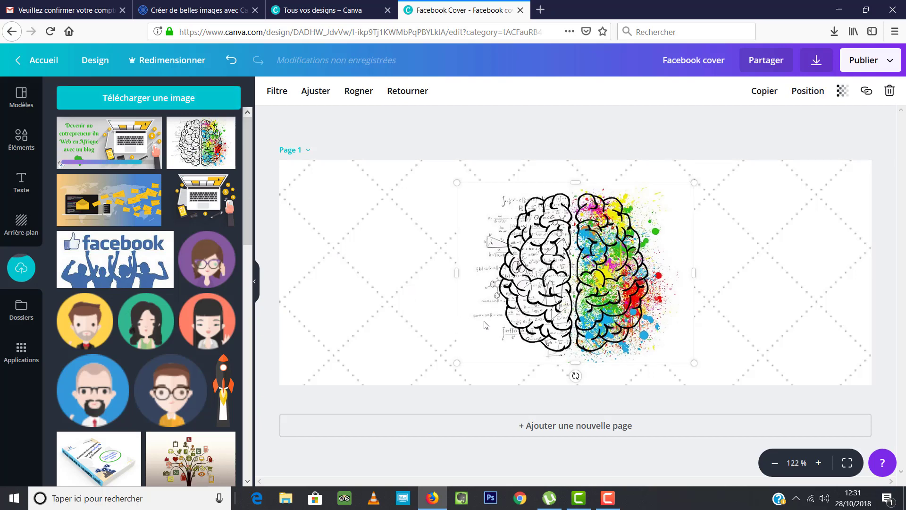
key(Delete)
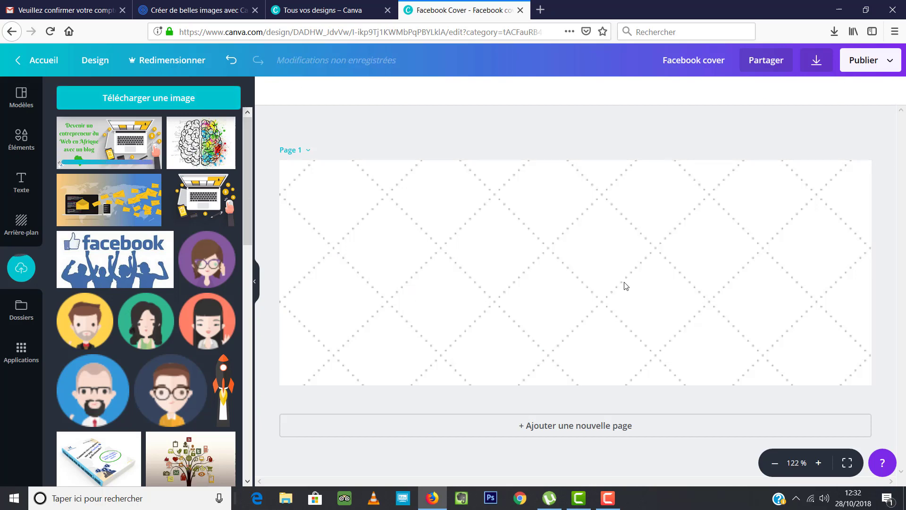
Look through the photo and design folders, the list of available Canva applications and the uploaded images
click(26, 317)
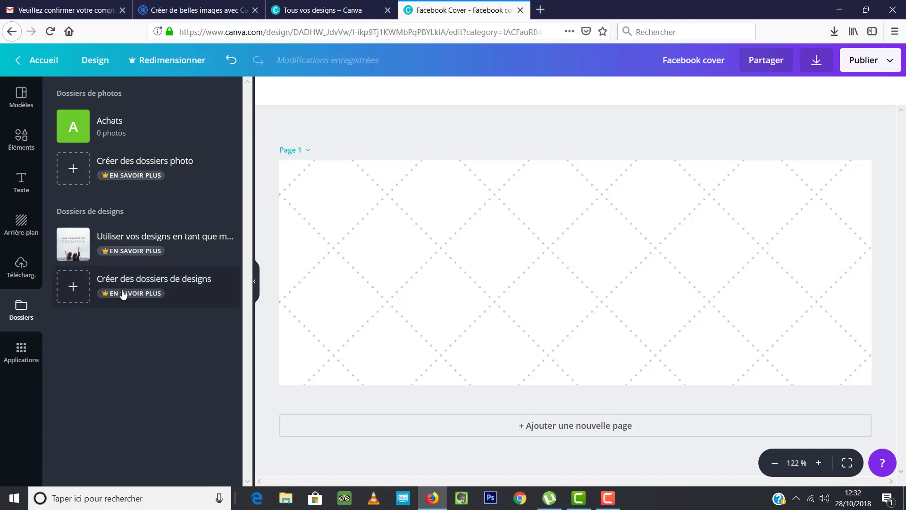
click(21, 361)
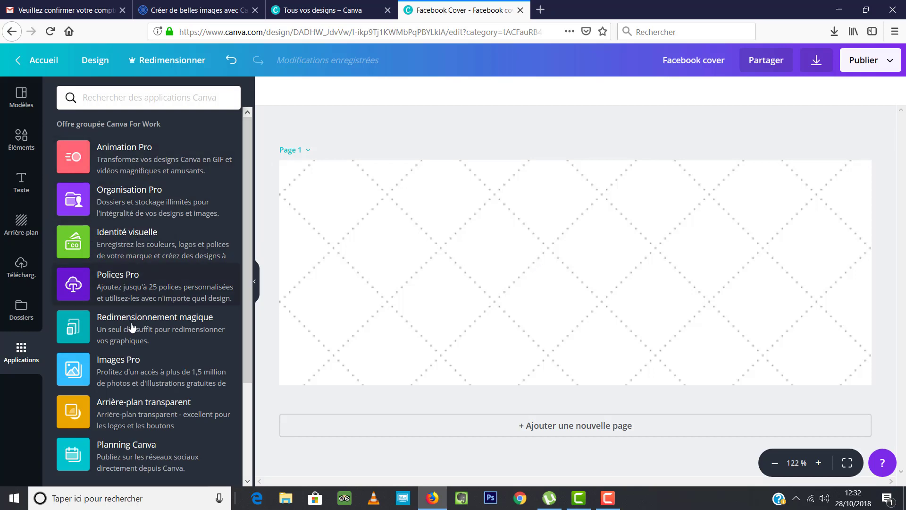
scroll(142, 326, down, 3)
scroll(143, 326, up, 3)
scroll(168, 318, down, 3)
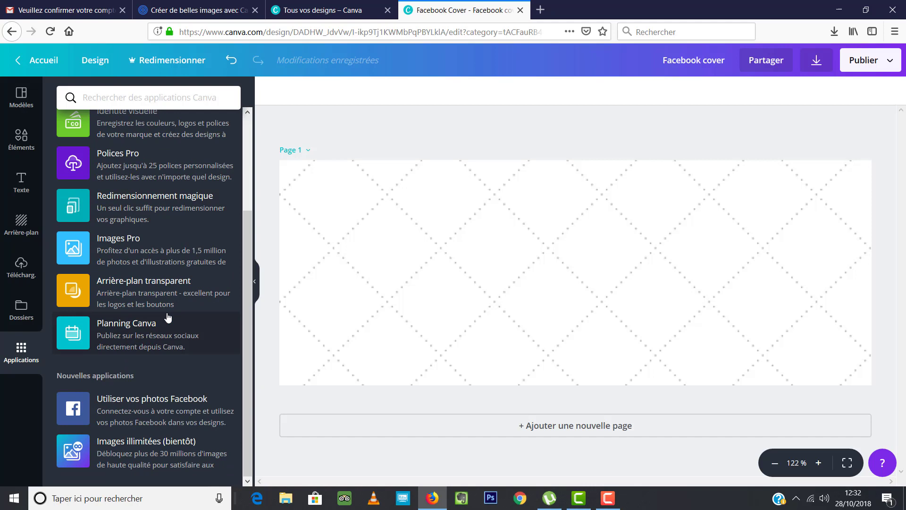
scroll(168, 317, up, 3)
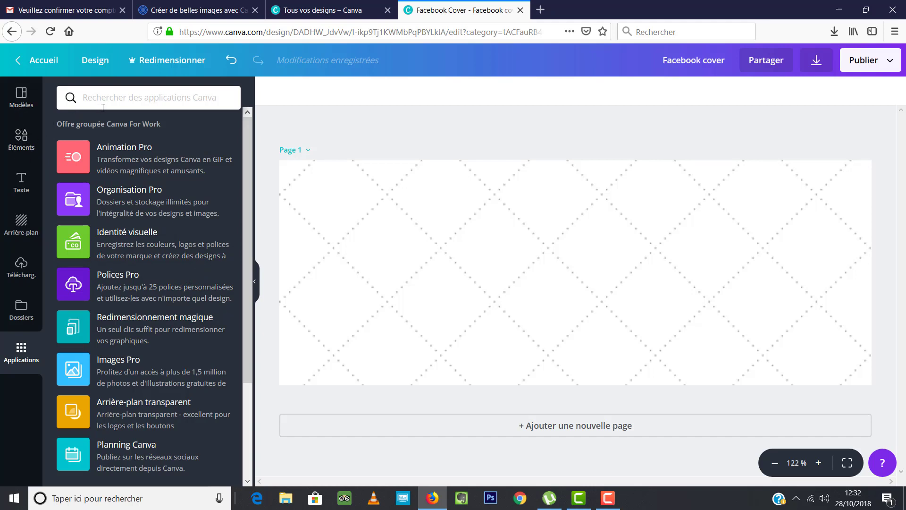
click(22, 283)
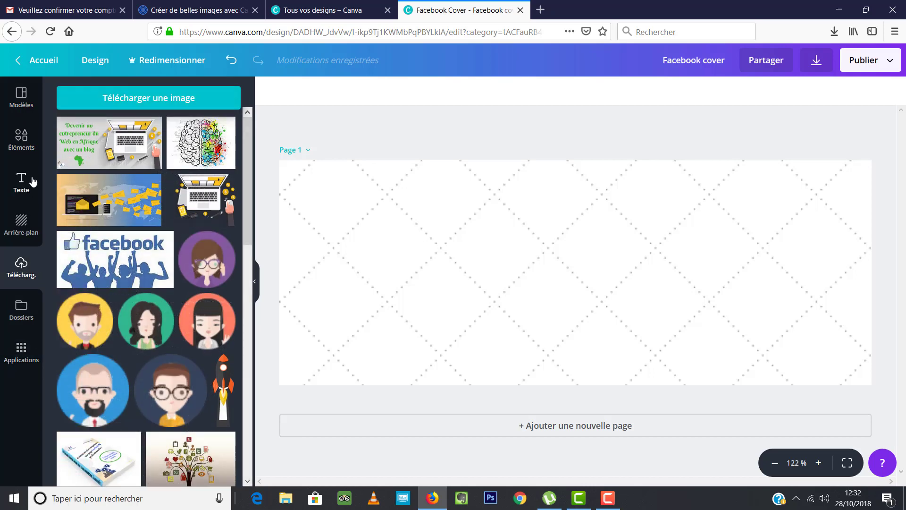
Change the dotted cover background's colour to the light grey default swatch
click(22, 225)
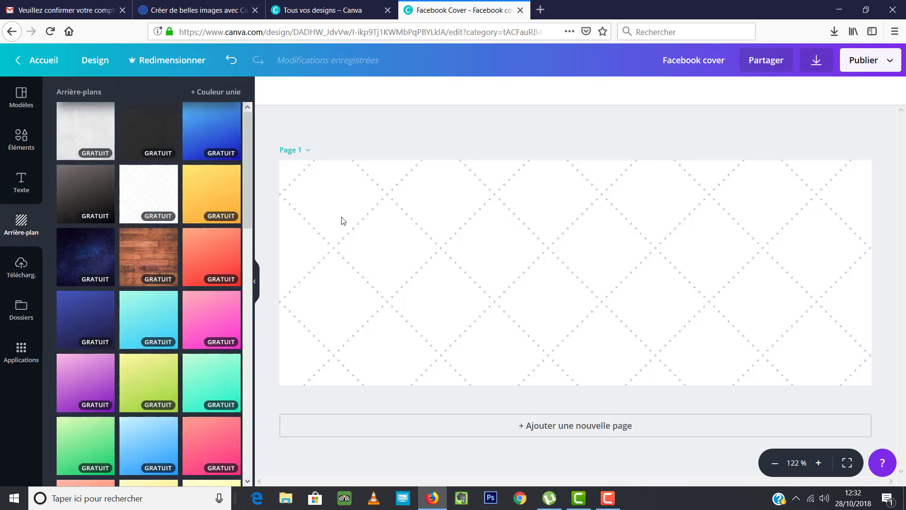
click(330, 199)
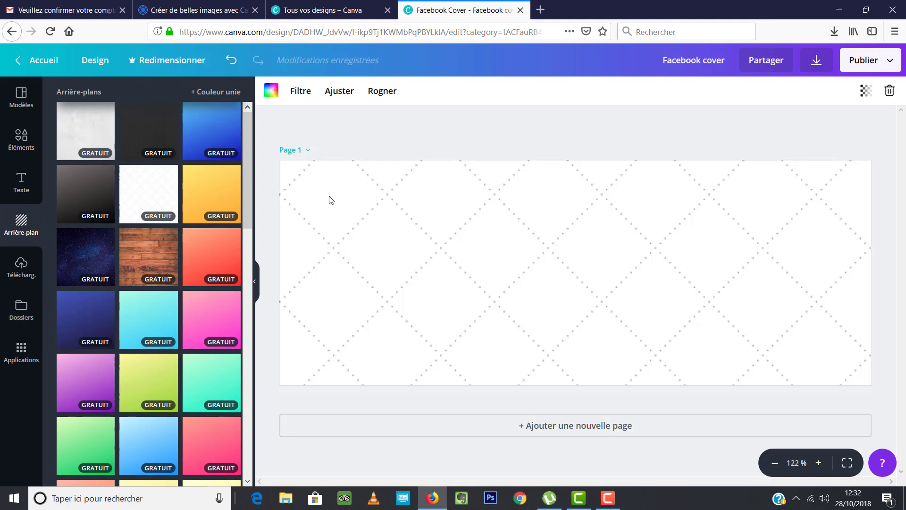
click(272, 99)
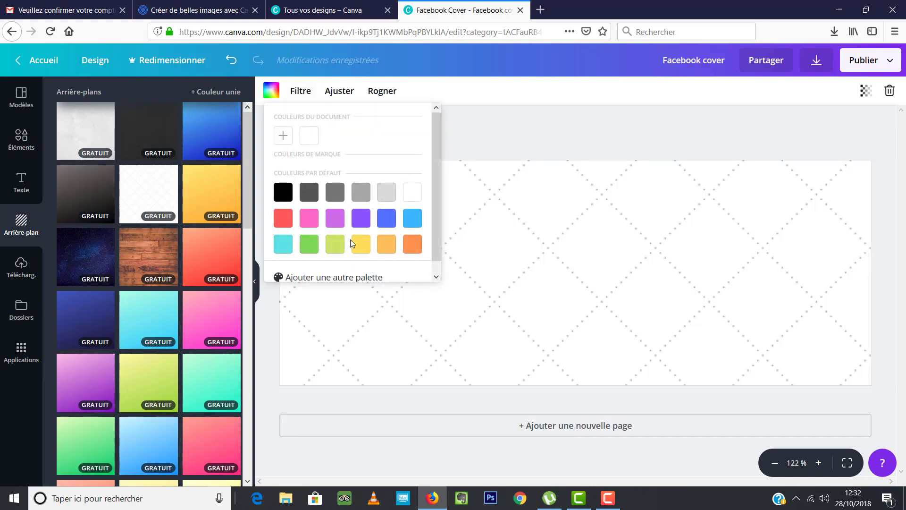
click(386, 203)
click(689, 254)
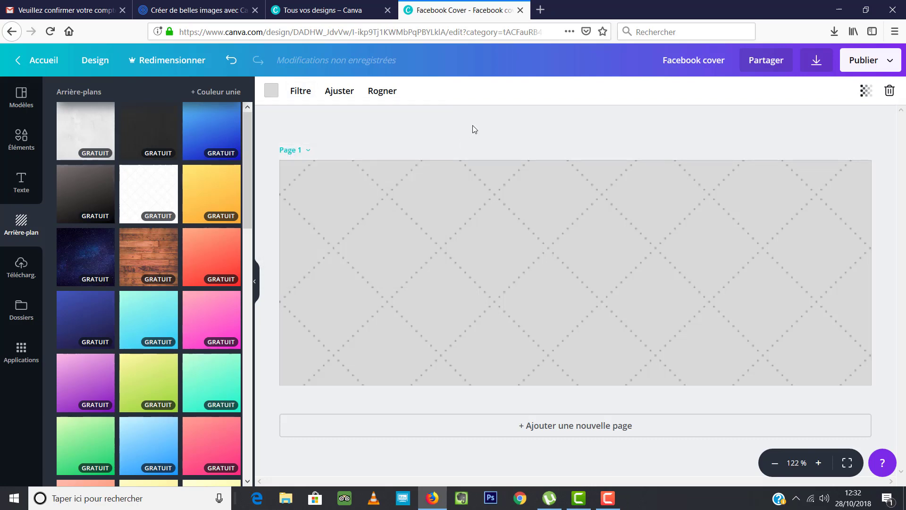
Add the uploaded hand holding an SEO magnifier to the cover, shrink it and place it at the lower centre
click(31, 262)
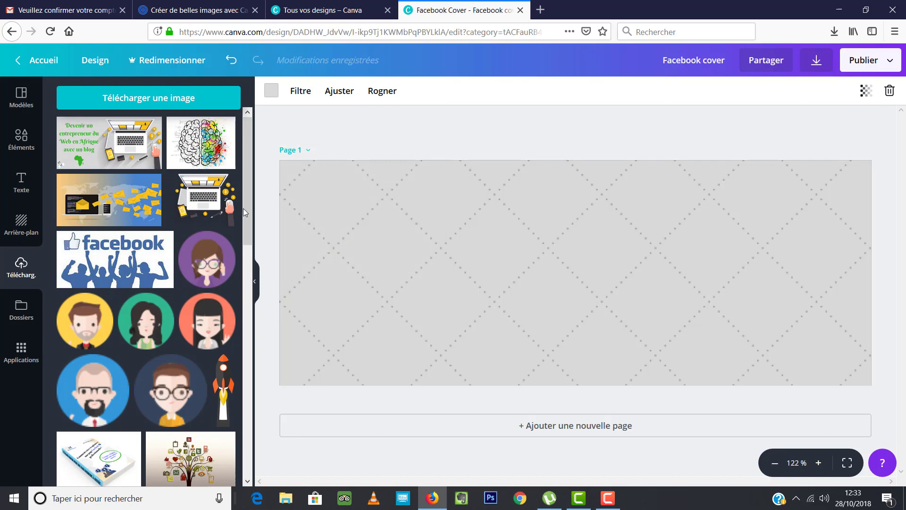
drag(249, 225, 246, 453)
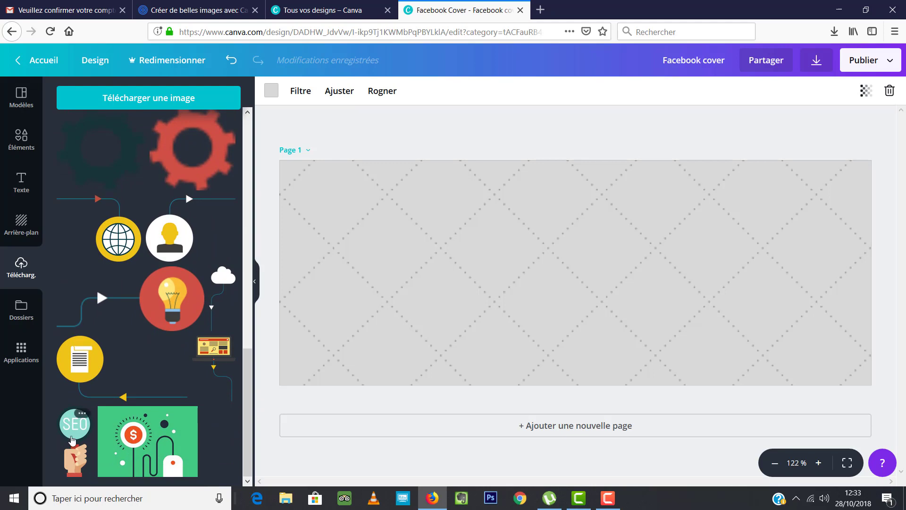
click(72, 440)
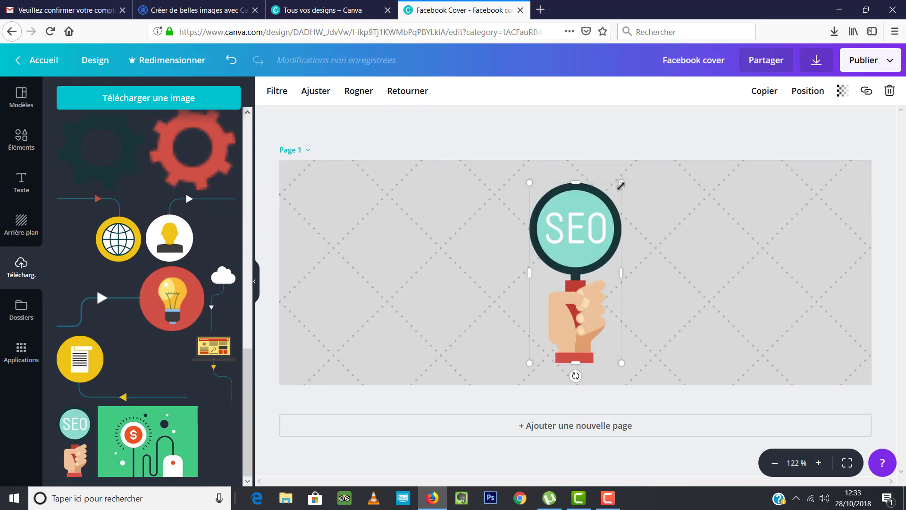
drag(621, 186, 603, 217)
mouse_move(566, 278)
mouse_down()
mouse_move(553, 291)
mouse_move(569, 291)
mouse_up()
click(555, 289)
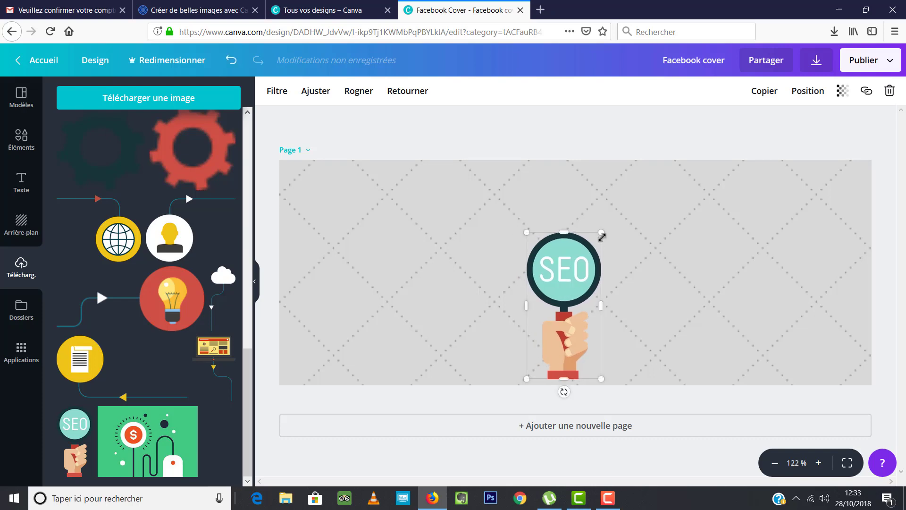
Add the yellow document icon with its connector, shrink it and place it at the SEO magnifier's upper left
click(225, 387)
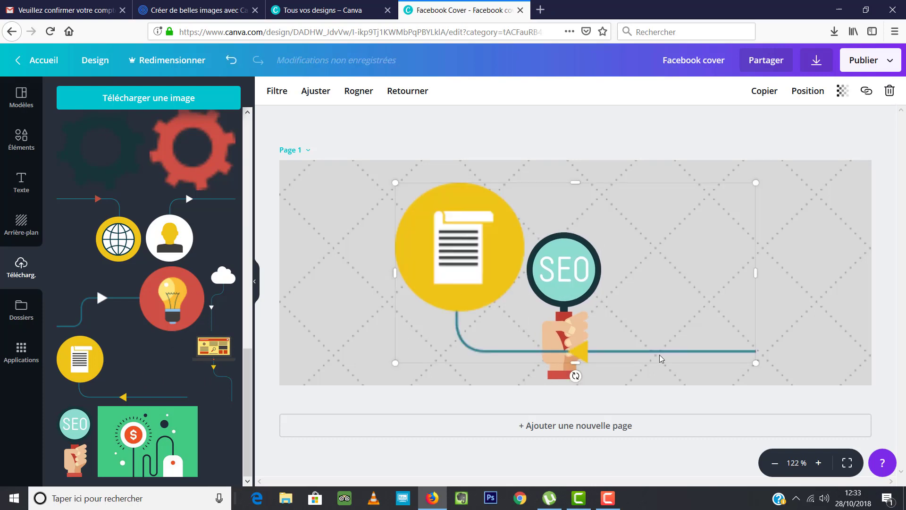
drag(442, 281, 393, 259)
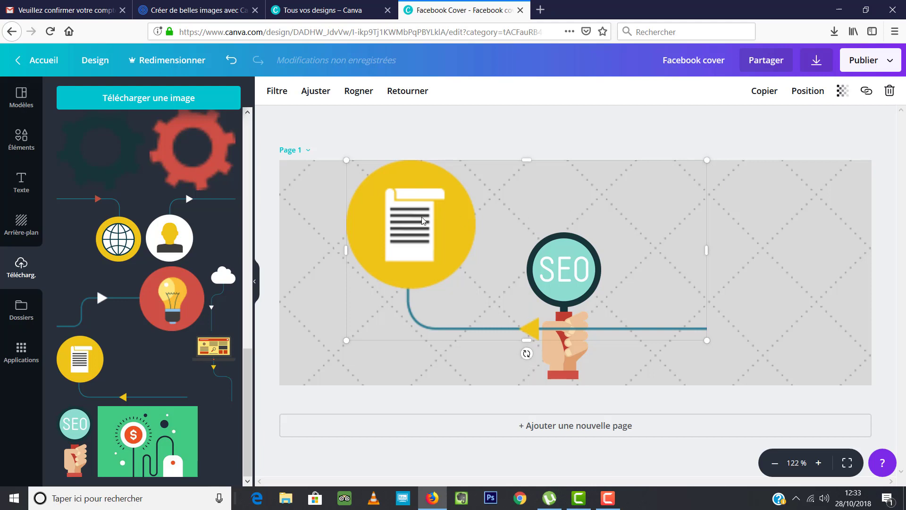
drag(462, 221, 462, 234)
drag(647, 208, 511, 276)
drag(418, 313, 440, 214)
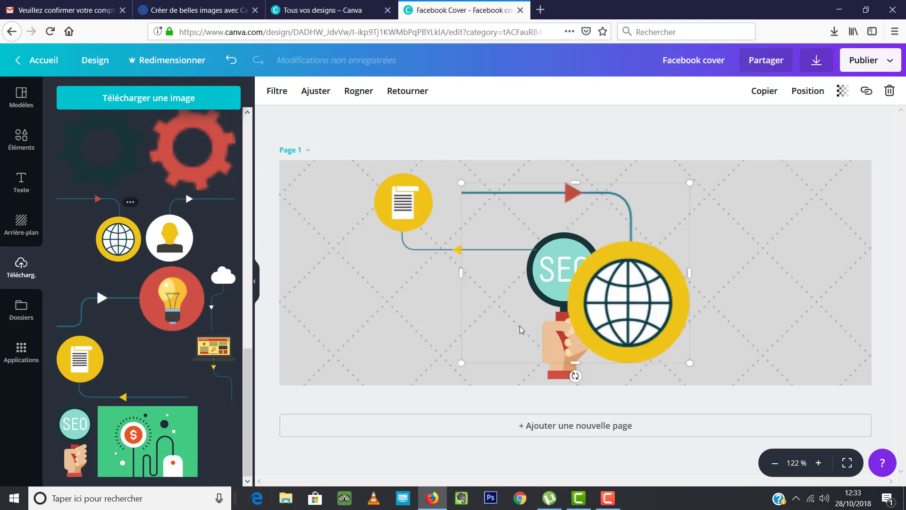
Add the globe and light bulb icons with connectors, shrink them and place them right of the SEO magnifier, globe below bulb
drag(683, 190, 590, 264)
drag(591, 312, 730, 325)
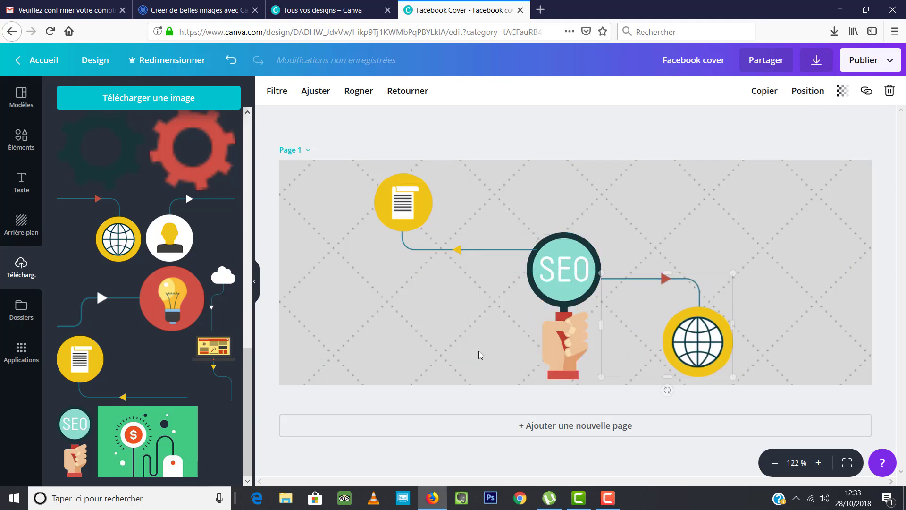
click(177, 309)
drag(724, 216, 534, 290)
drag(498, 326, 727, 215)
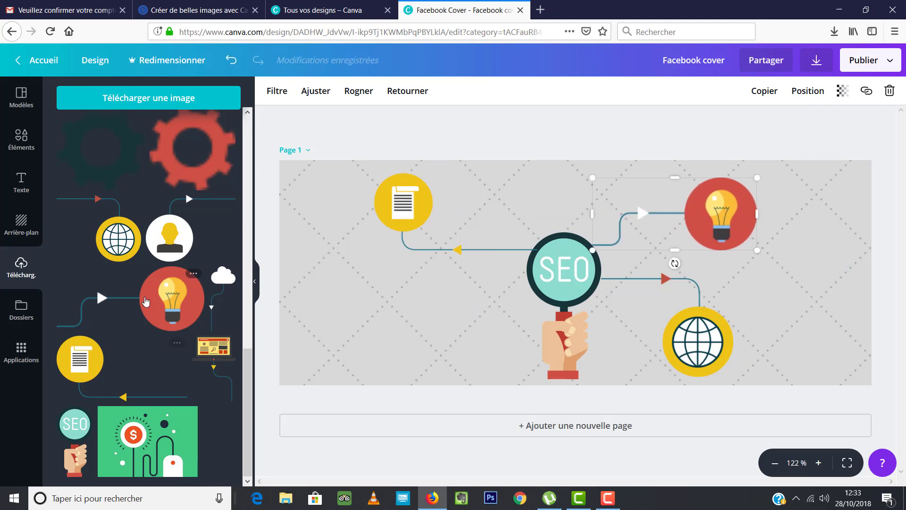
Add the person icon at the SEO magnifier's lower left and the small laptop icon above it, both shrunk to meet it
click(169, 238)
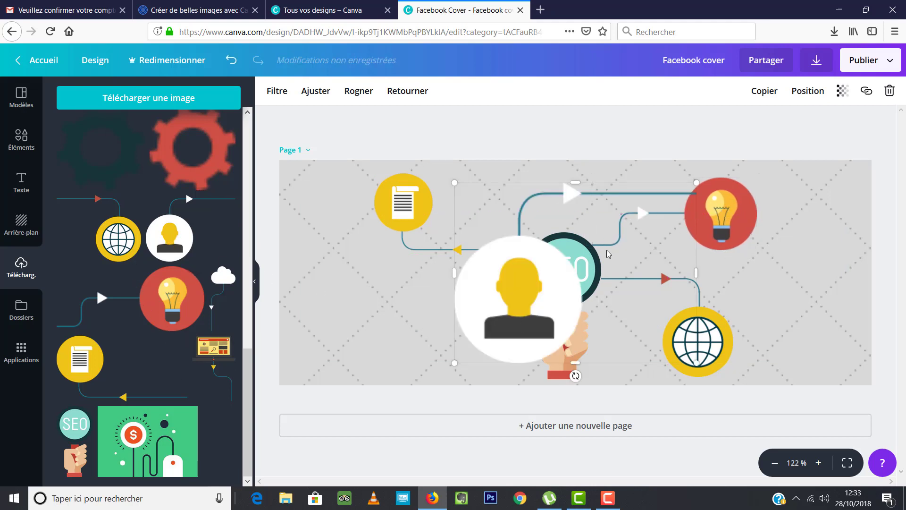
drag(513, 303, 430, 334)
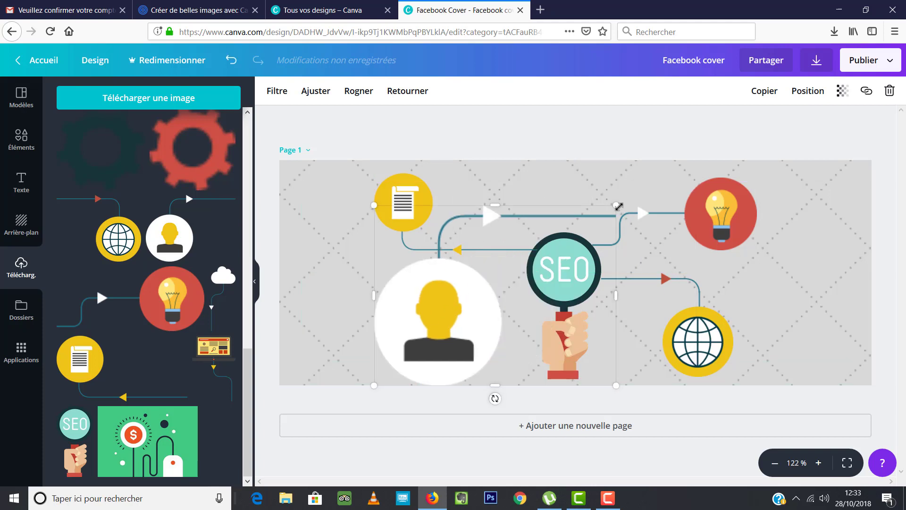
drag(569, 250, 485, 317)
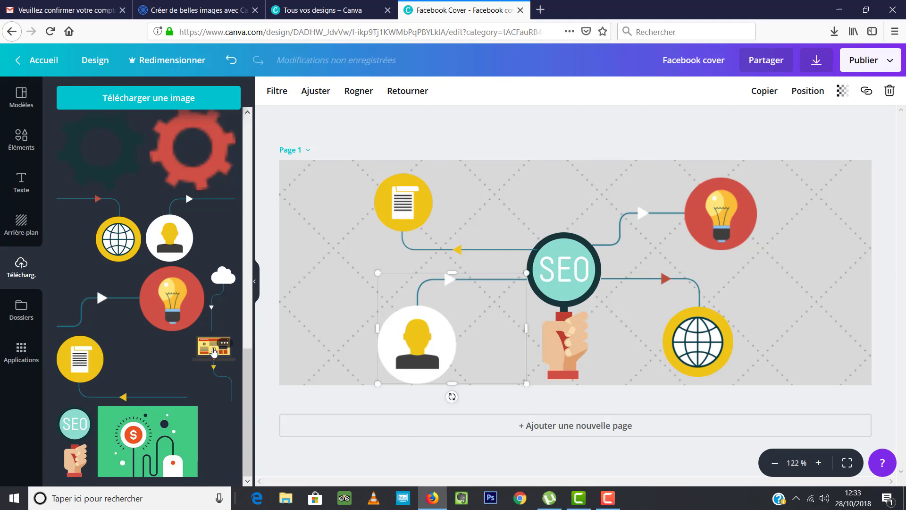
click(213, 348)
drag(638, 182, 535, 190)
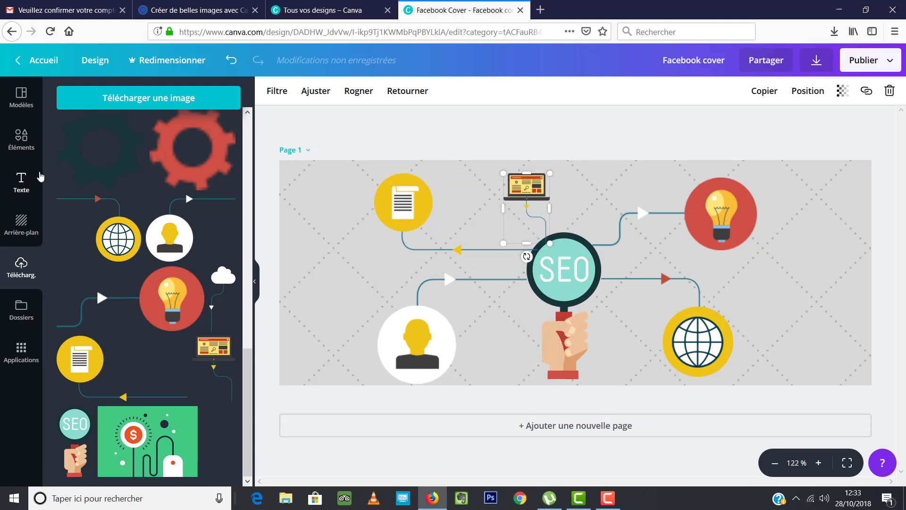
Add the "Ice Cream Party" text template to the cover, shrink it and place it over the right side
click(21, 182)
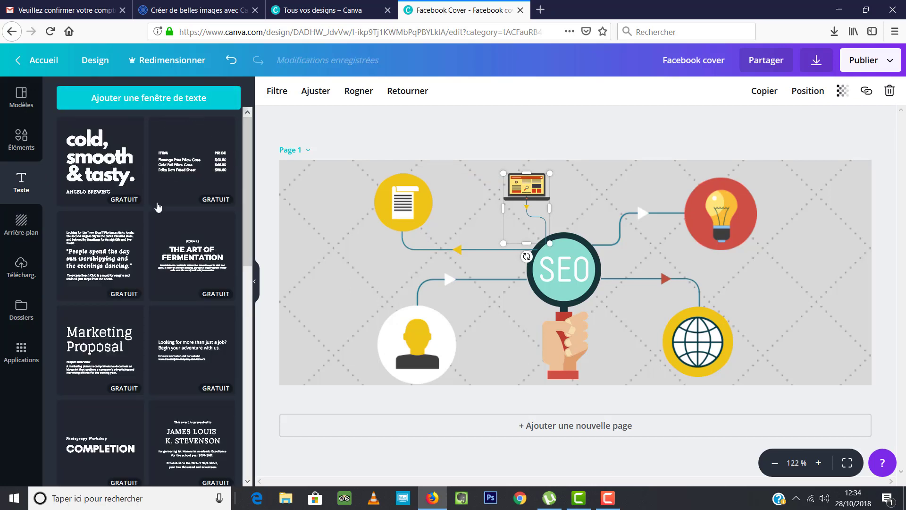
scroll(105, 289, down, 5)
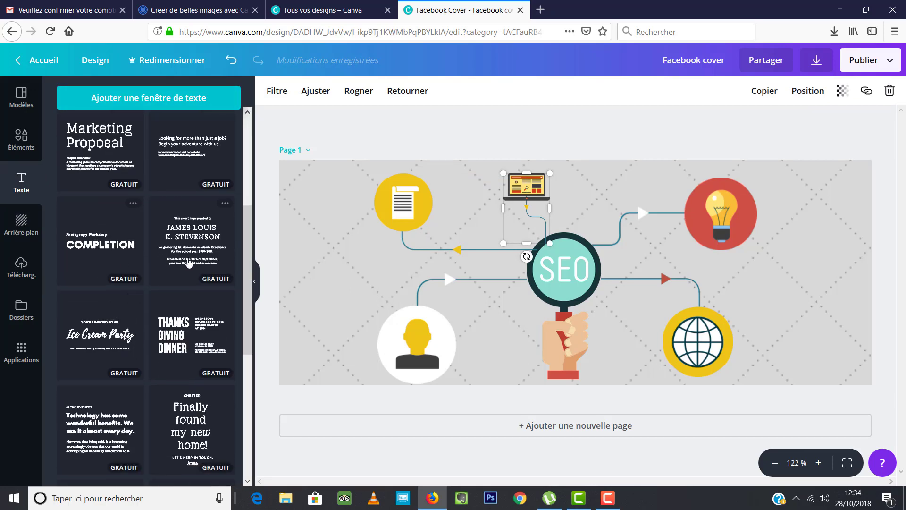
scroll(137, 289, down, 5)
scroll(161, 295, up, 3)
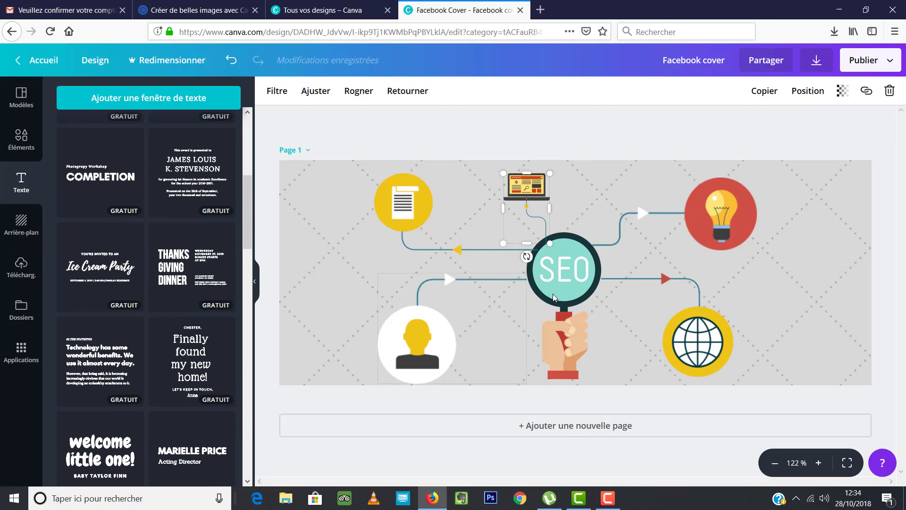
click(117, 267)
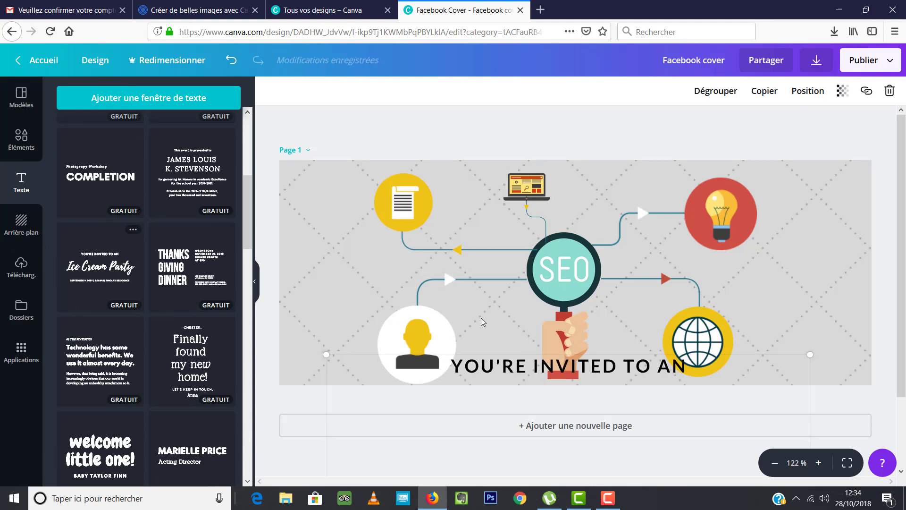
drag(652, 351, 695, 190)
drag(856, 190, 781, 268)
drag(727, 267, 812, 243)
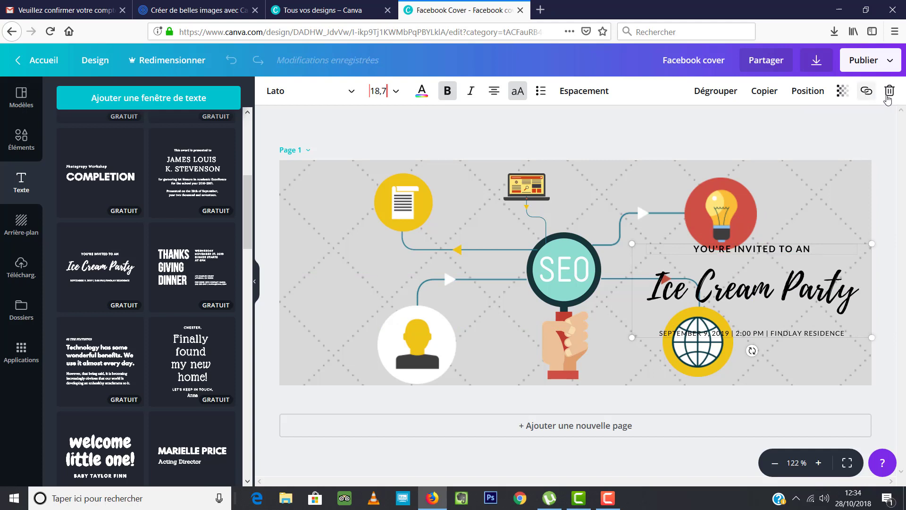
Delete the "YOU'RE INVITED TO AN" line from the text block and move the remaining text slightly up
click(889, 95)
click(873, 122)
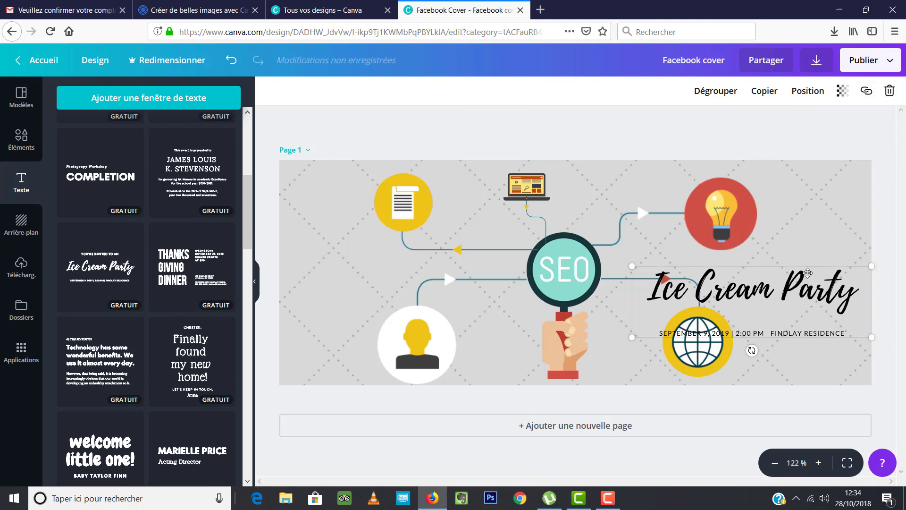
drag(813, 264, 818, 242)
click(851, 312)
click(852, 312)
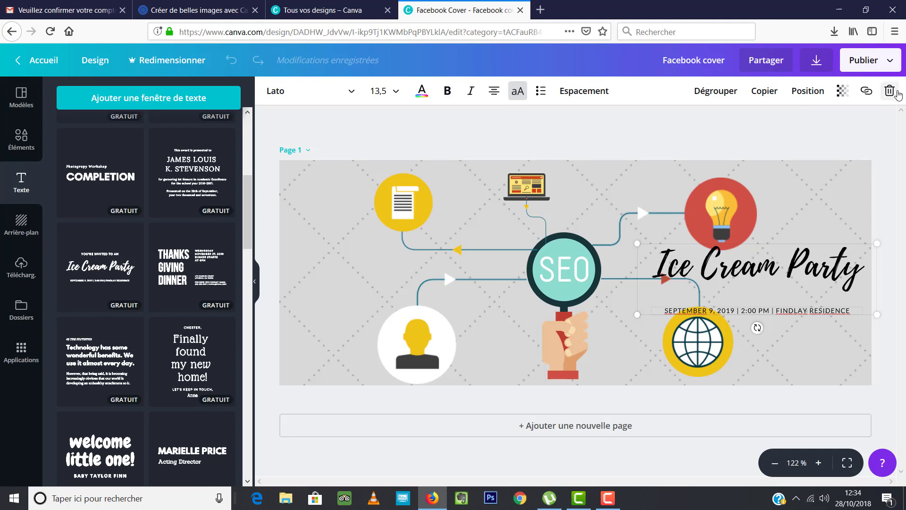
click(889, 91)
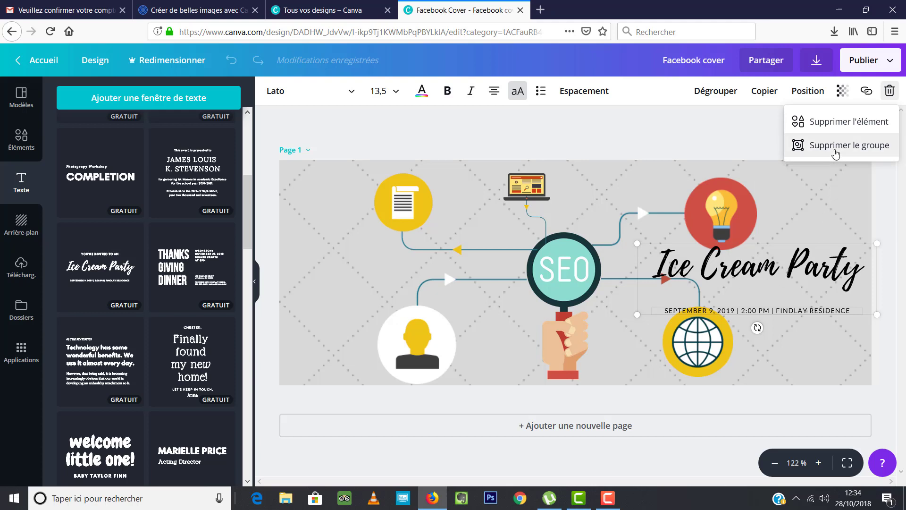
click(834, 150)
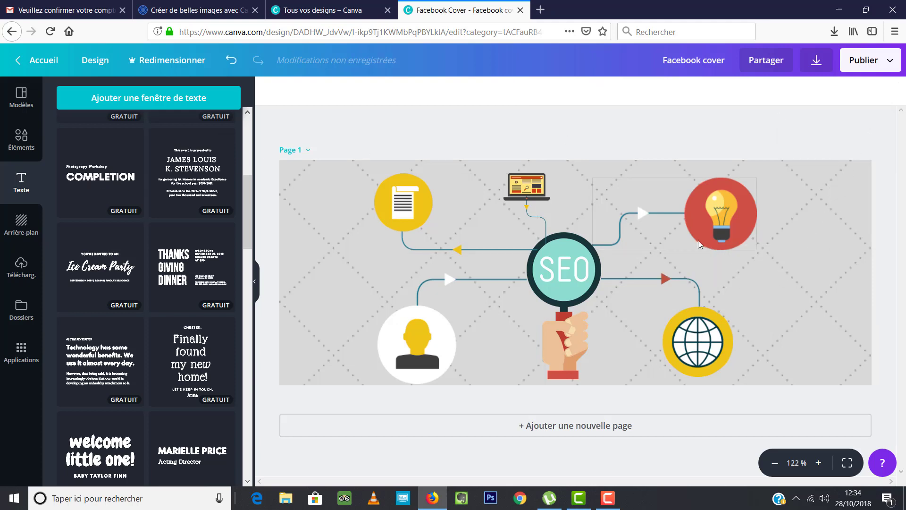
click(230, 60)
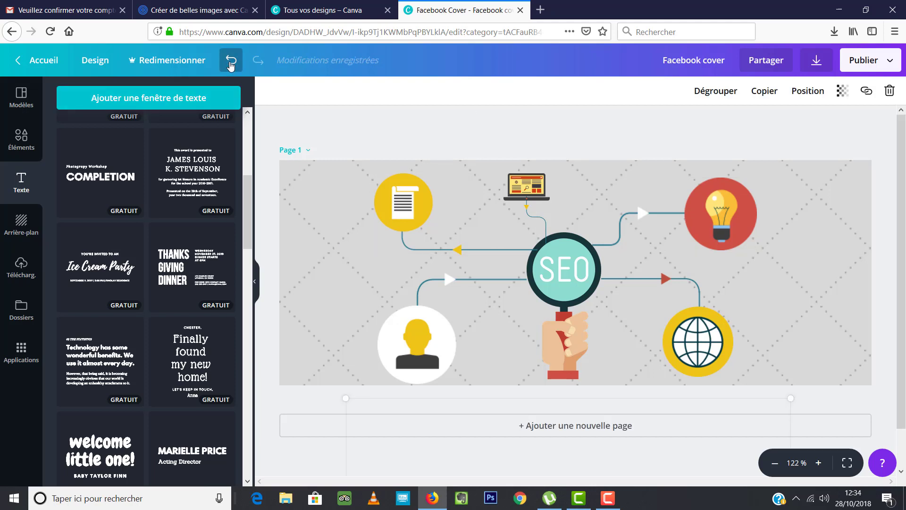
click(231, 60)
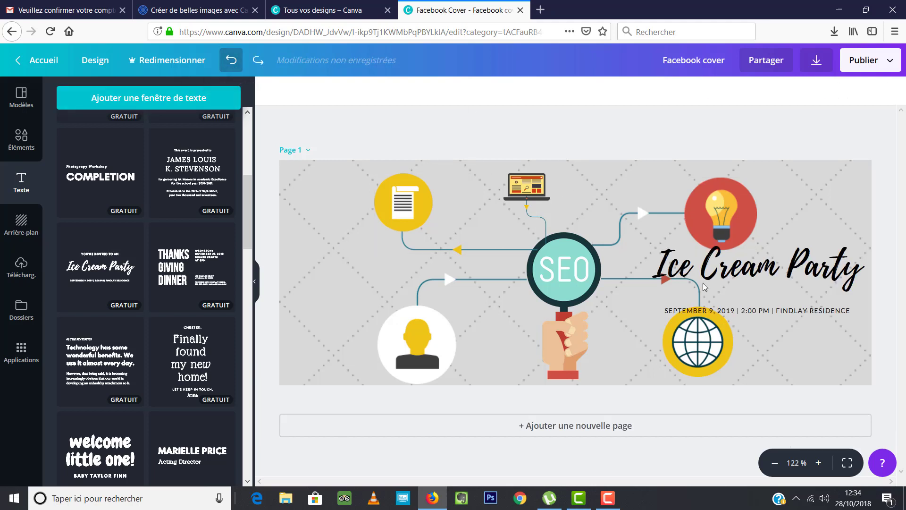
Delete only the small date, time and venue line below "Ice Cream Party", keeping the rest of the text group
double_click(831, 311)
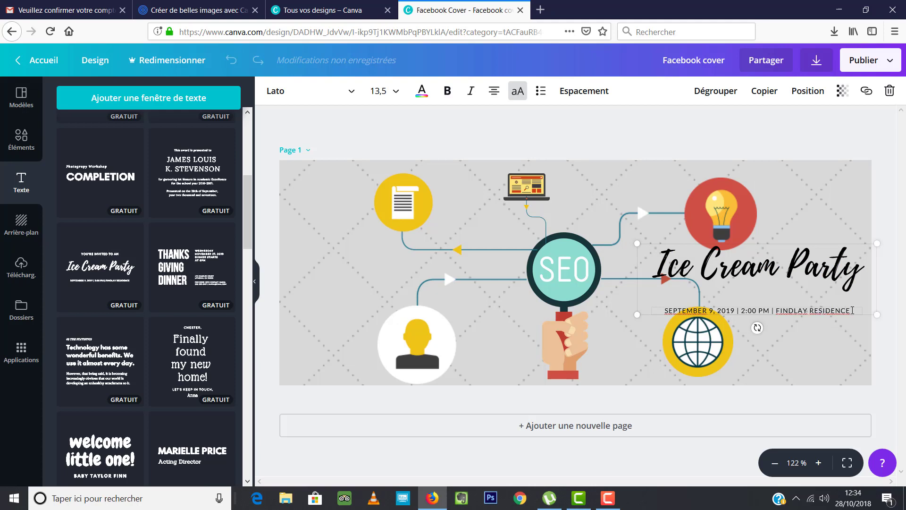
click(889, 90)
click(851, 135)
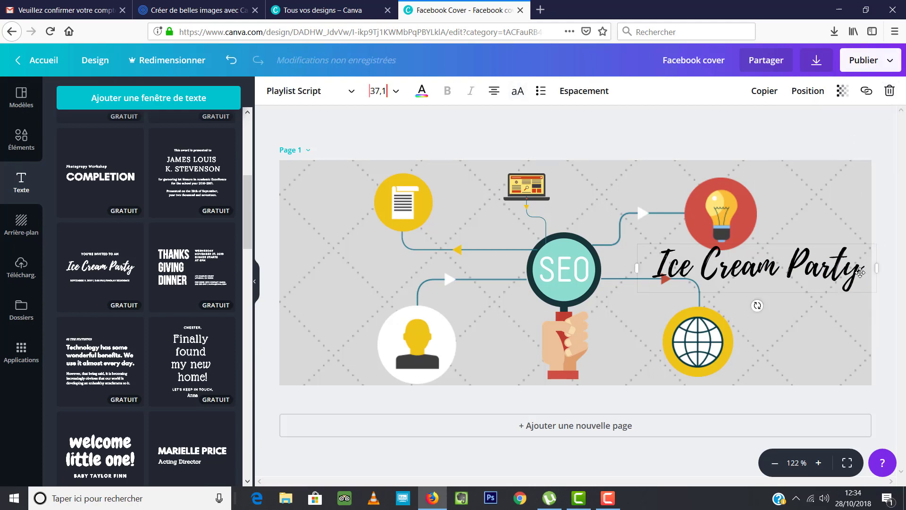
Replace the "Ice Cream Party" text with "Tout sur le business internet"
double_click(863, 271)
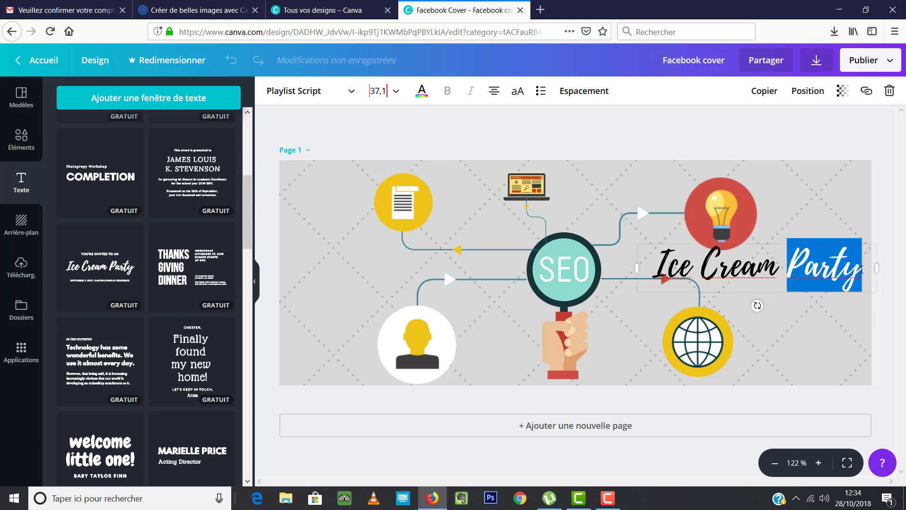
key(BackSpace)
key(BackSpace)
key(BackSpace)
key(BackSpace)
key(BackSpace)
key(BackSpace)
key(BackSpace)
key(BackSpace)
key(BackSpace)
key(BackSpace)
key(BackSpace)
text(J)
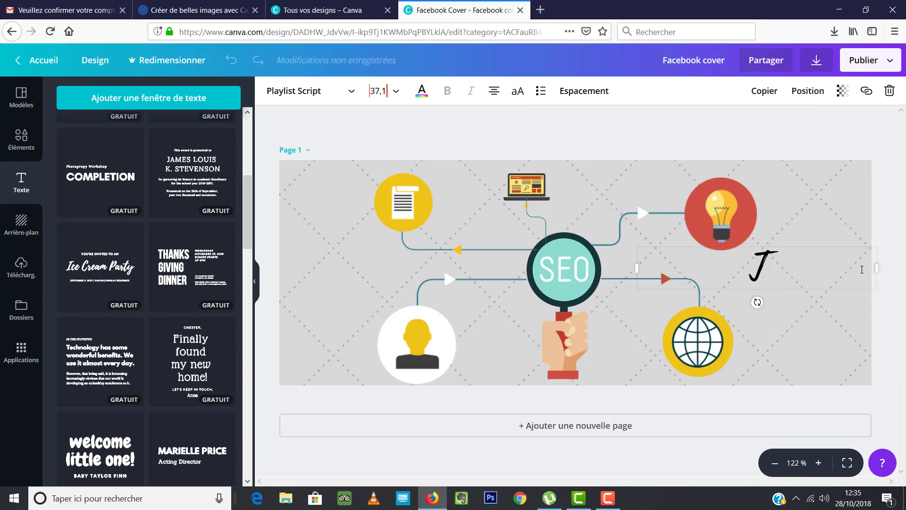
text(out le)
key(BackSpace)
key(BackSpace)
text(sur )
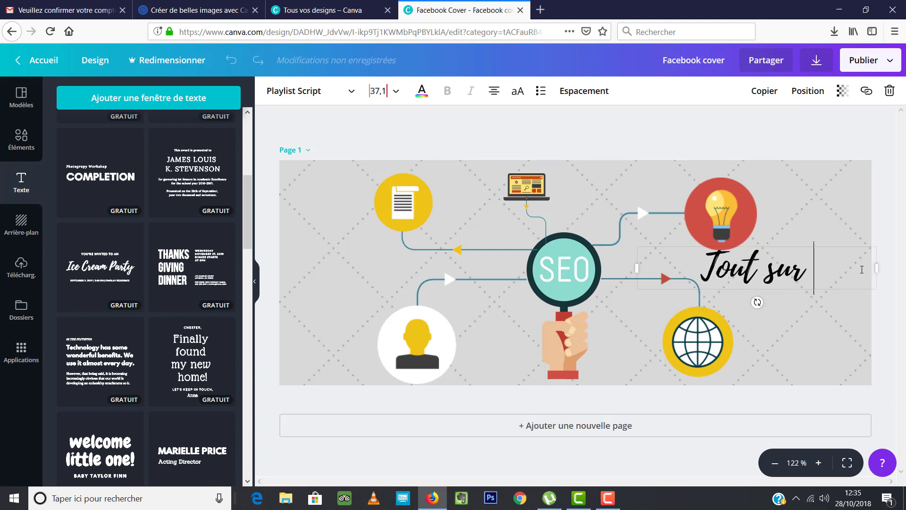
text(le busine)
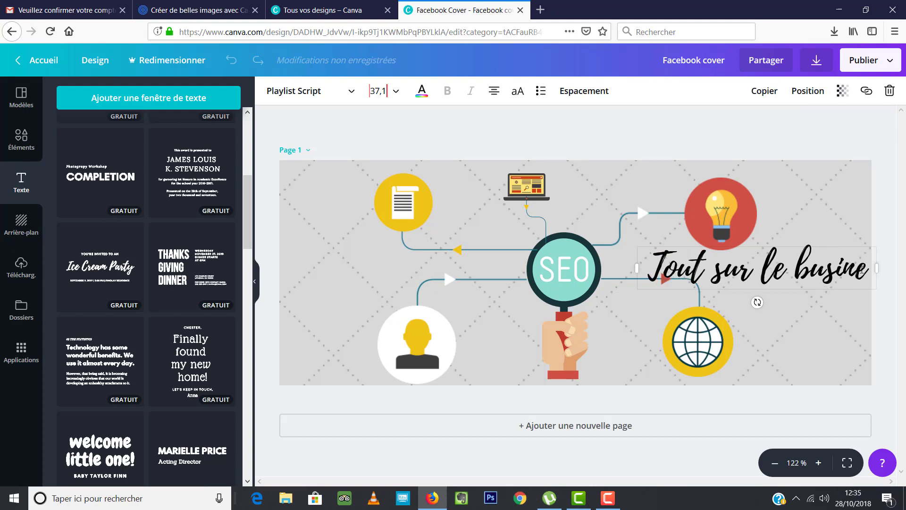
text(ss internet)
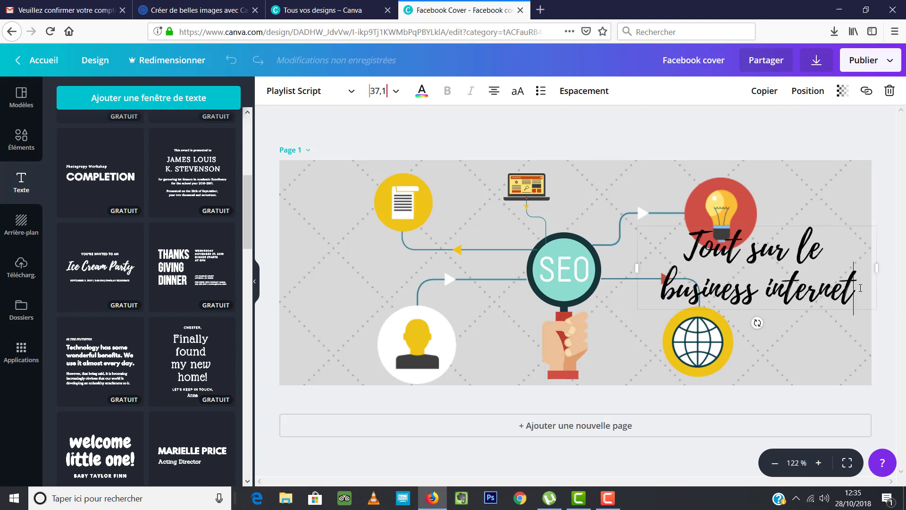
Try to change the font of the whole "Tout sur le business internet" text to Abhaya Libre ExtraBold
key(ctrl+a)
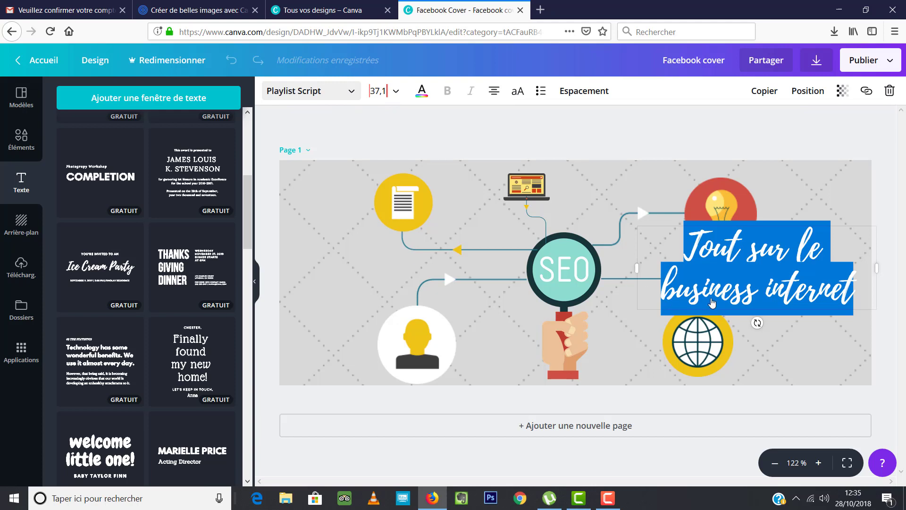
click(726, 298)
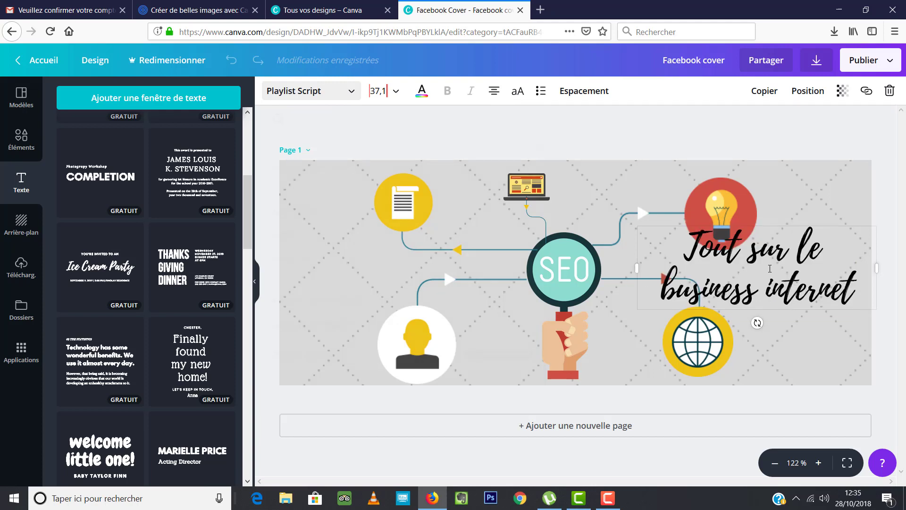
double_click(853, 299)
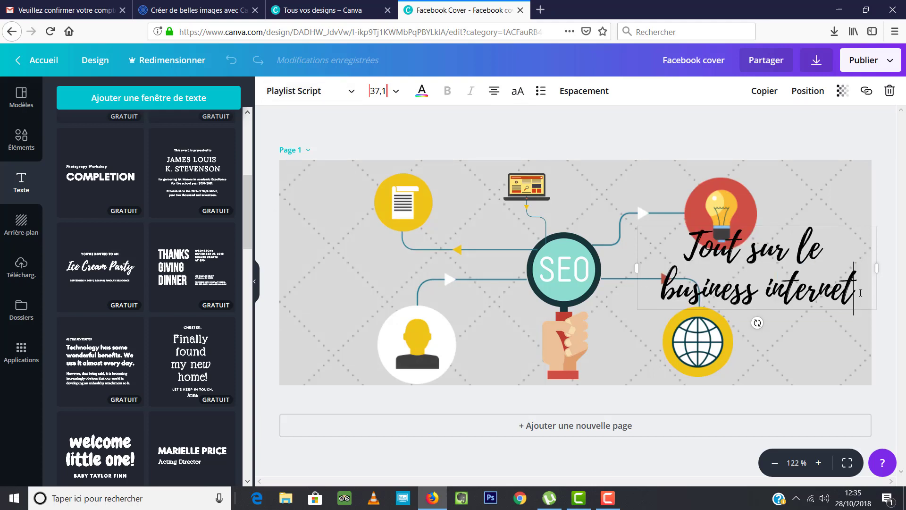
triple_click(732, 258)
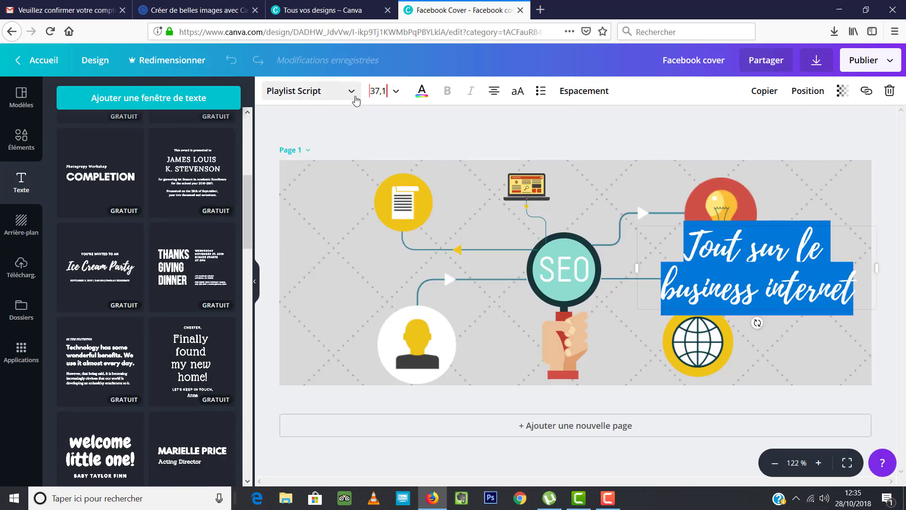
click(354, 94)
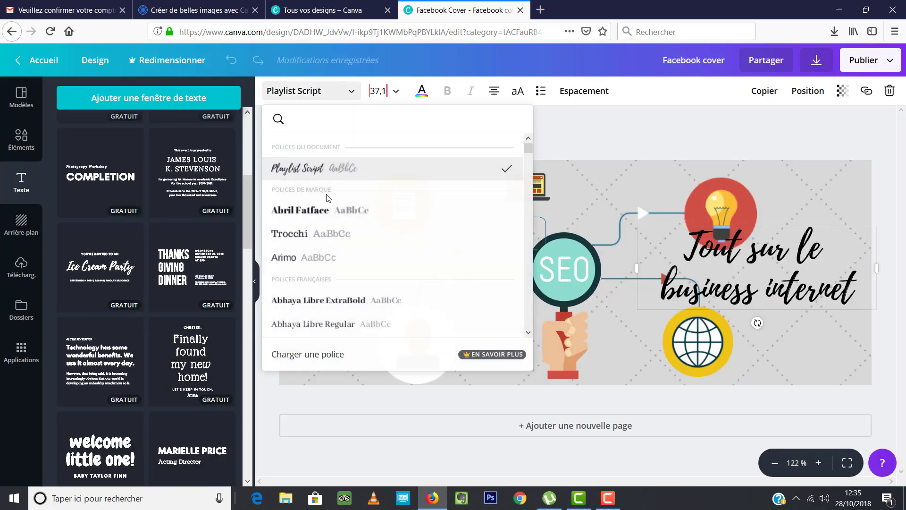
scroll(338, 208, down, 5)
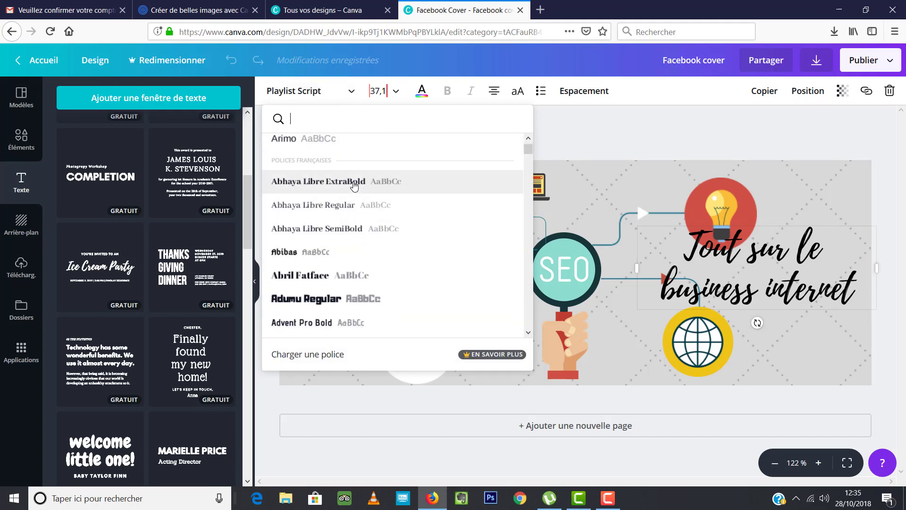
click(454, 181)
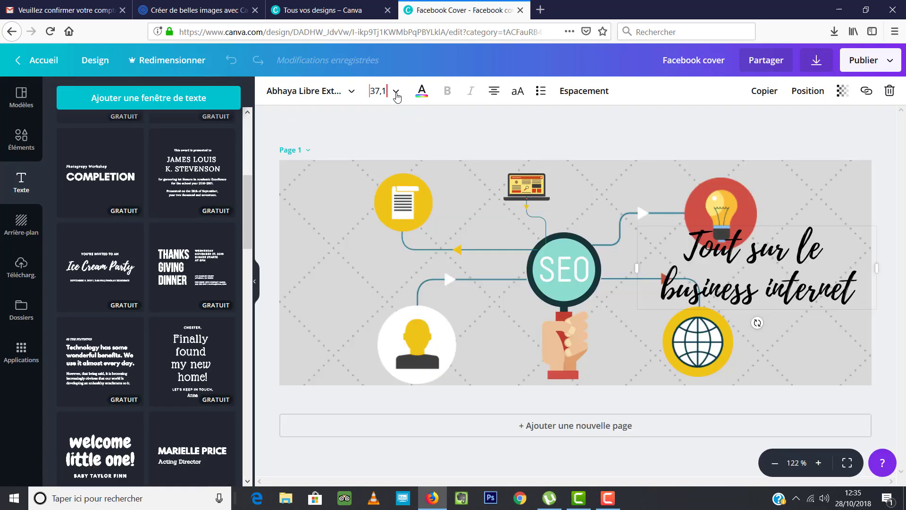
Set the font size of the "Tout sur le business internet" text to 28
click(396, 92)
scroll(411, 229, down, 3)
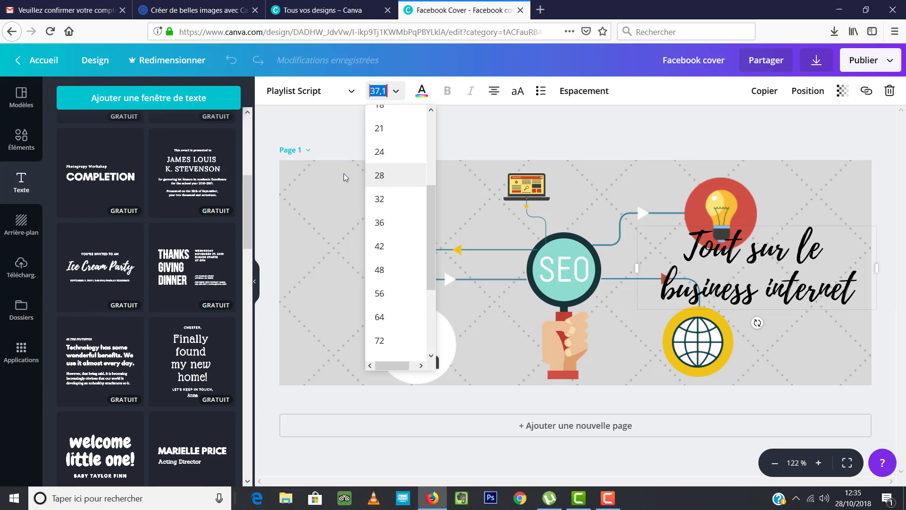
click(397, 179)
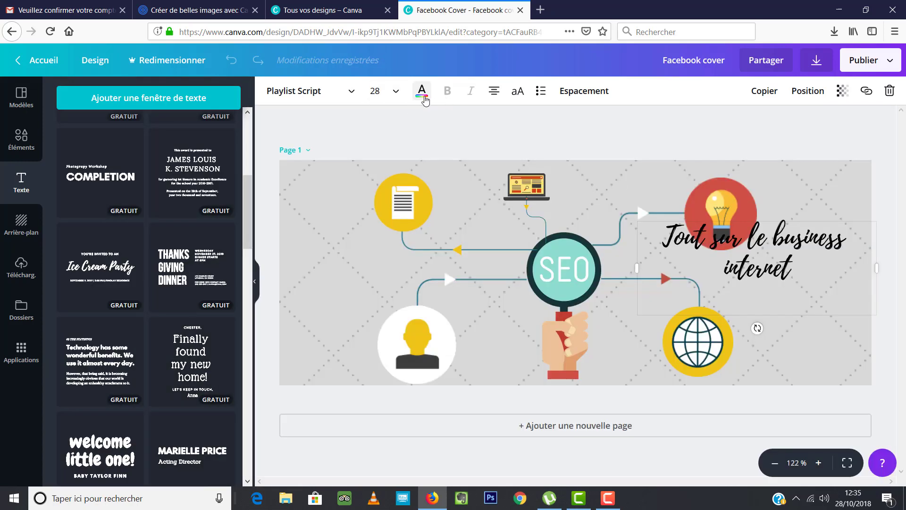
Colour the "Tout sur le business internet" text purple and move it slightly down, between the light bulb and globe icons
click(424, 97)
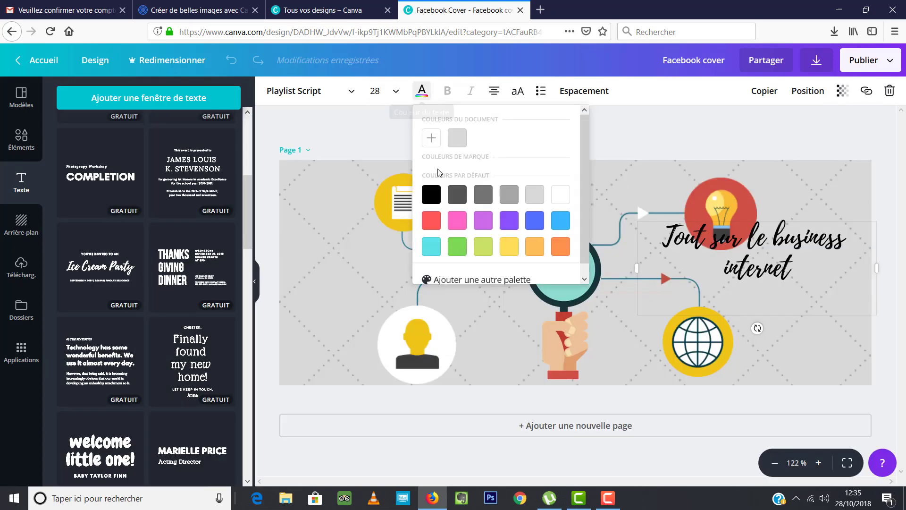
click(514, 224)
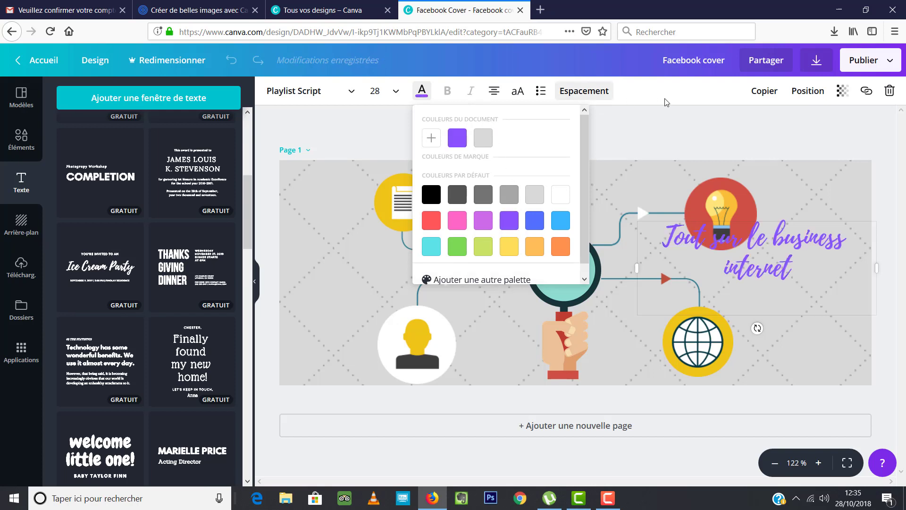
click(669, 137)
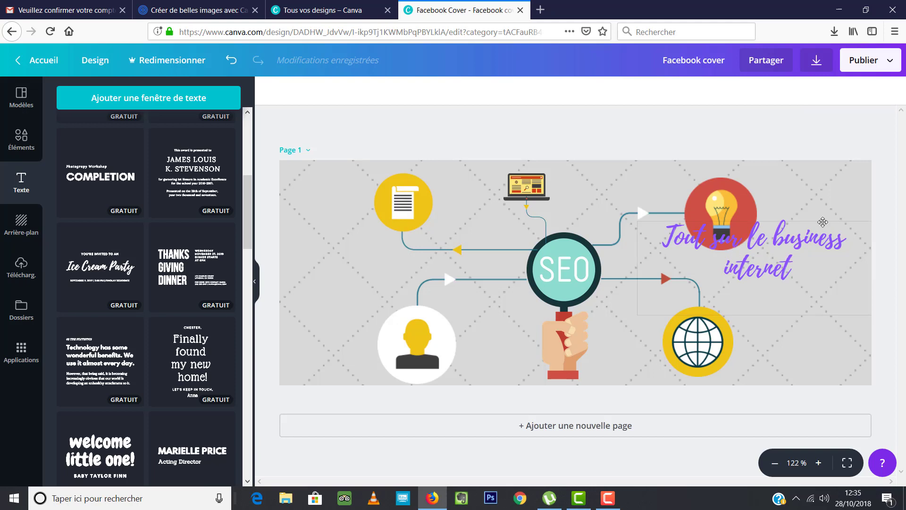
drag(819, 220, 818, 243)
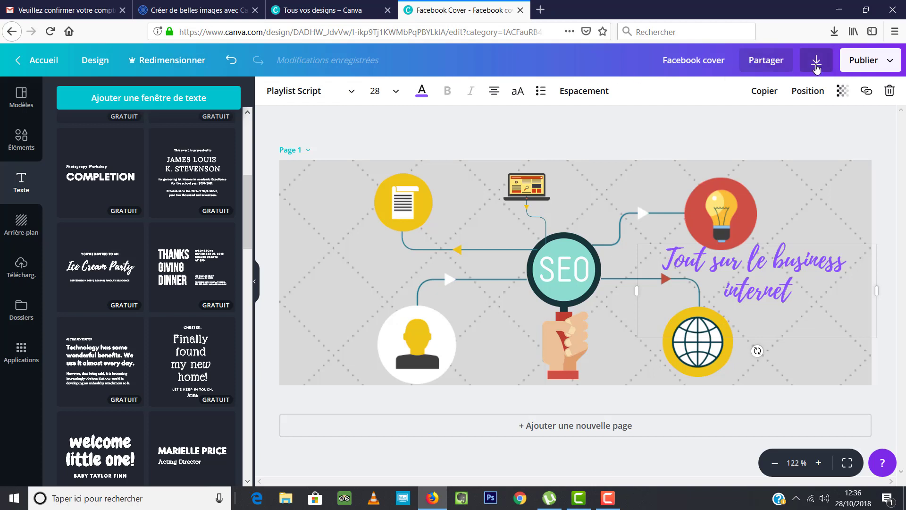
Download the cover as a PNG, save the file to the computer and dismiss the free trial offer
click(815, 71)
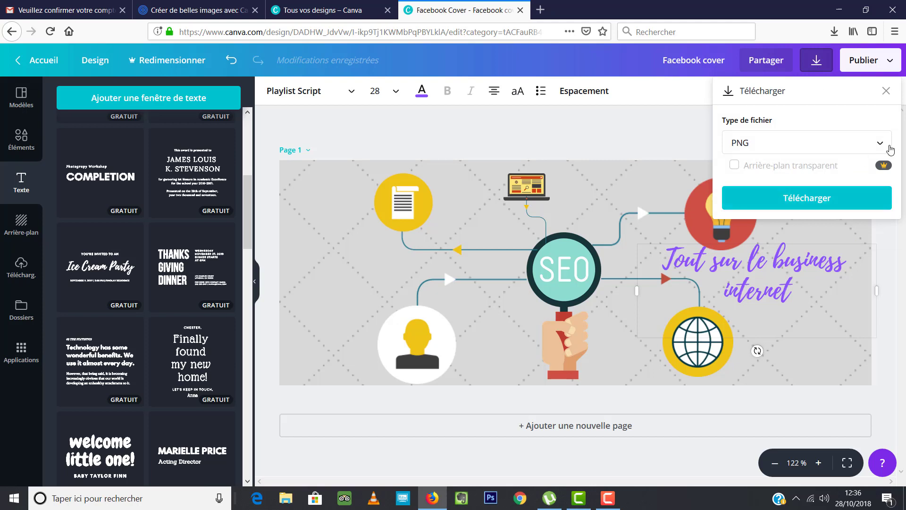
click(883, 144)
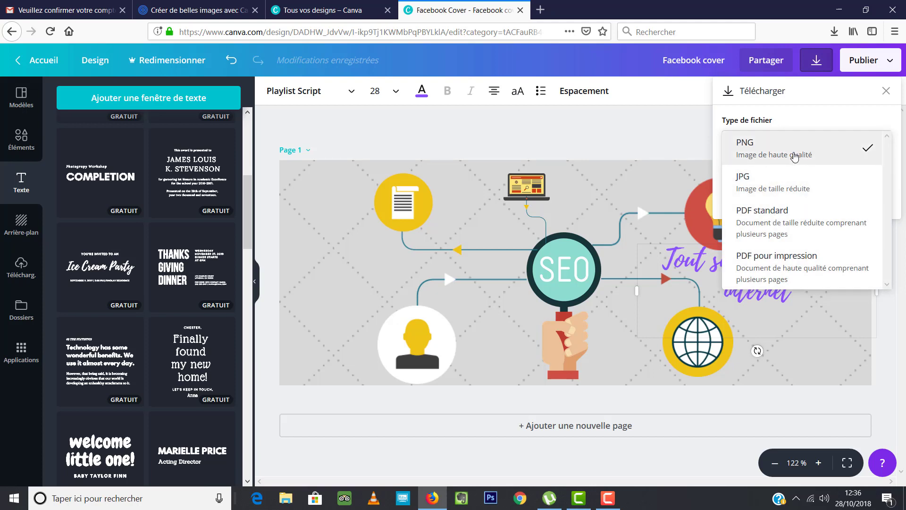
click(794, 157)
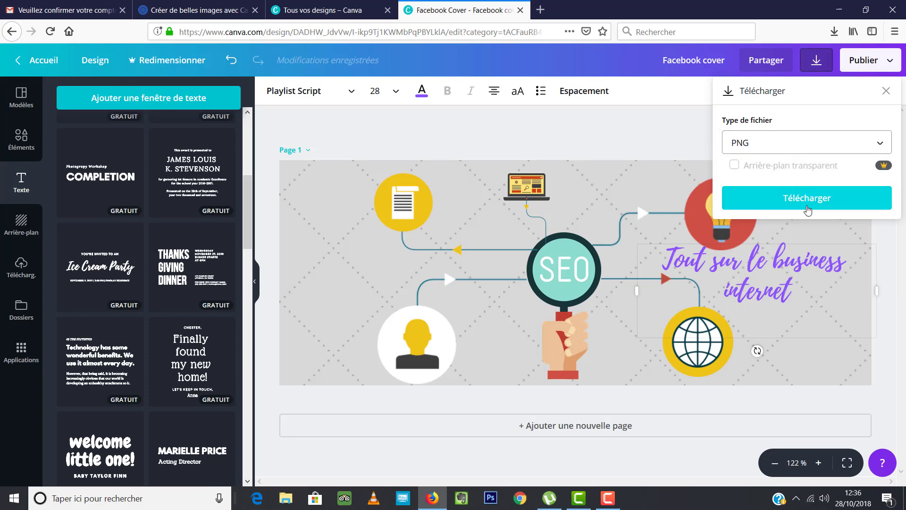
click(802, 204)
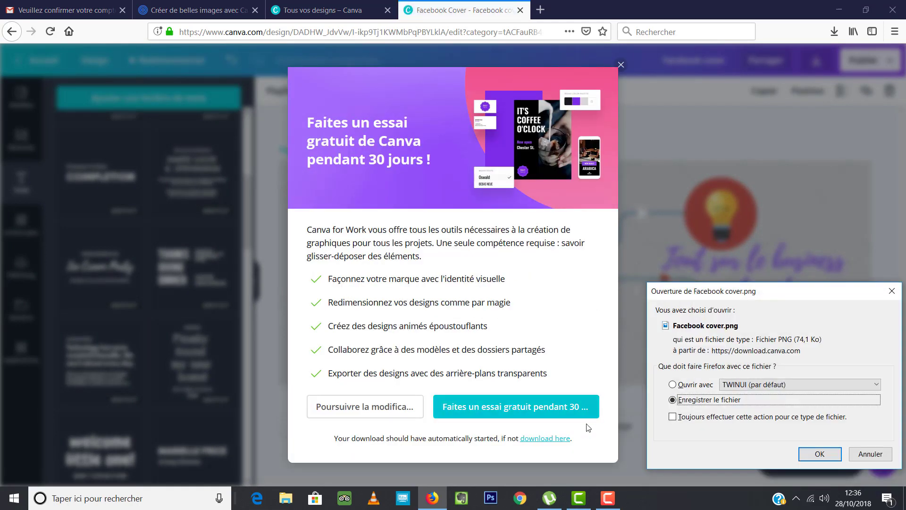
click(821, 455)
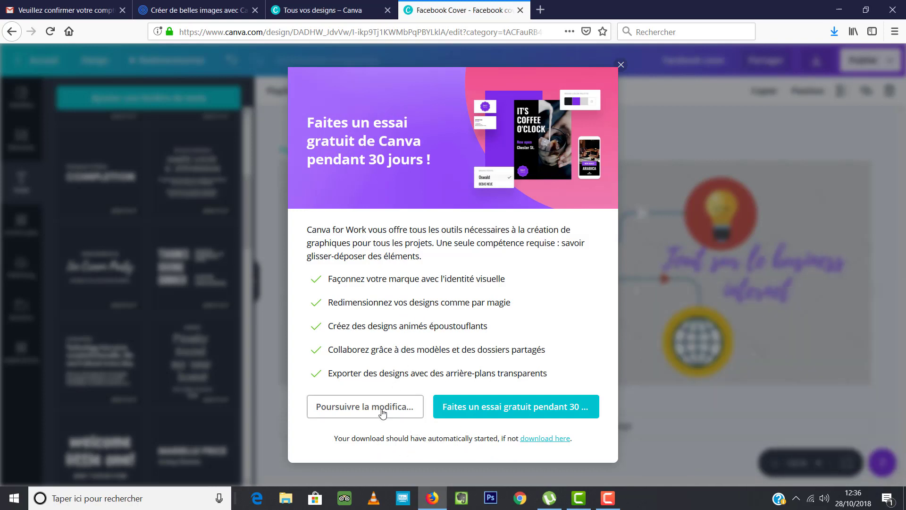
click(620, 66)
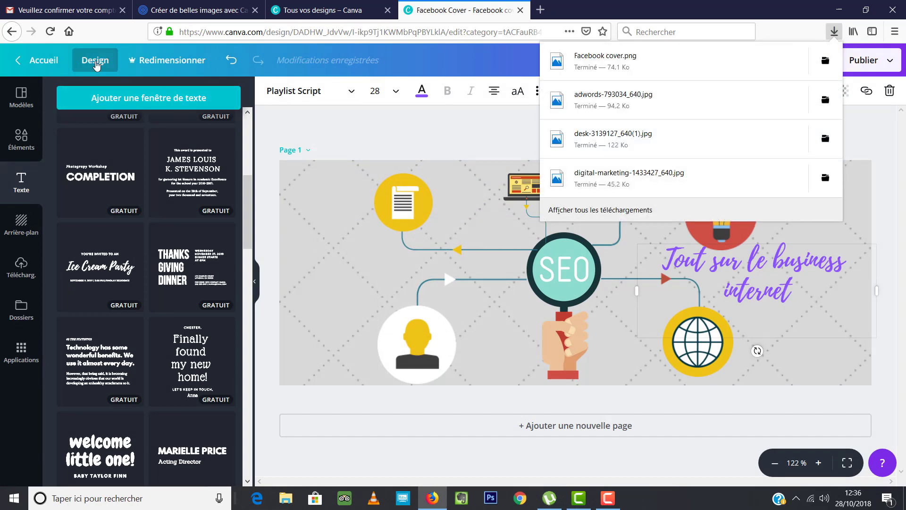
Return to the home page and look through the saved designs under "Vos designs"
click(116, 79)
click(109, 64)
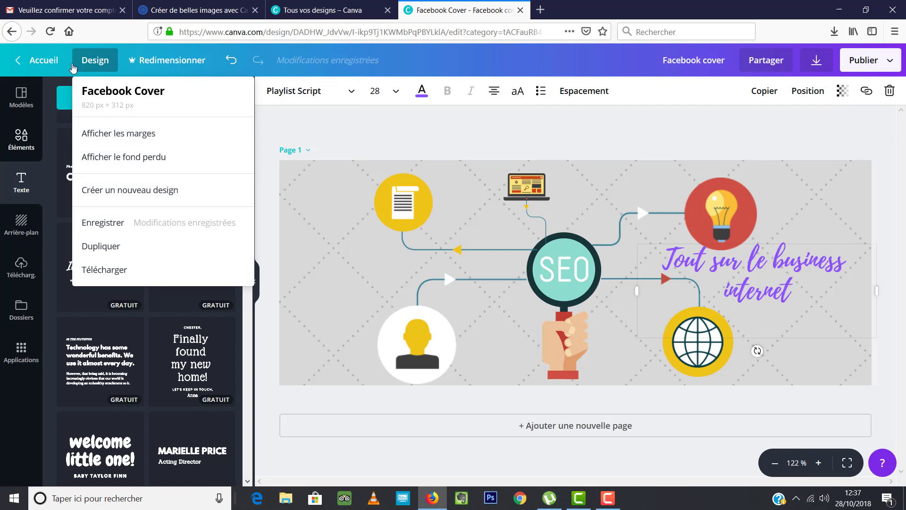
click(42, 62)
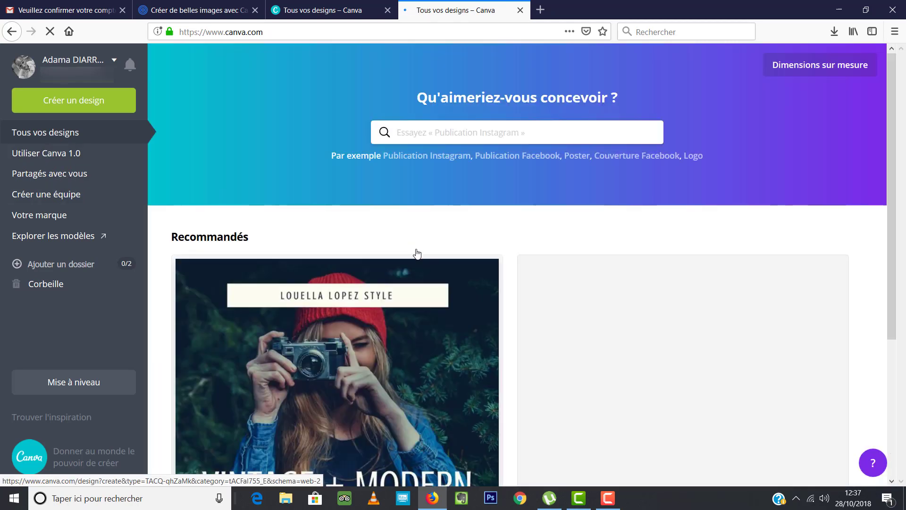
scroll(417, 255, down, 3)
scroll(418, 255, down, 3)
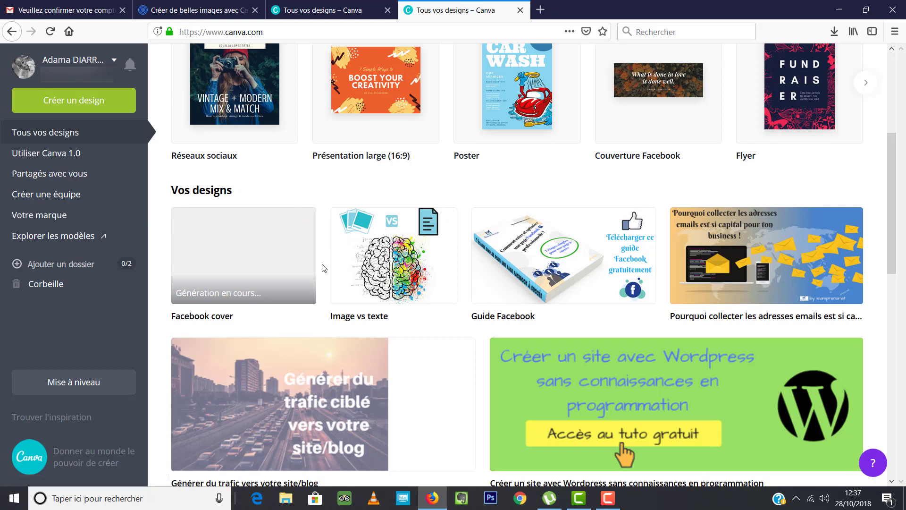
scroll(326, 255, down, 1)
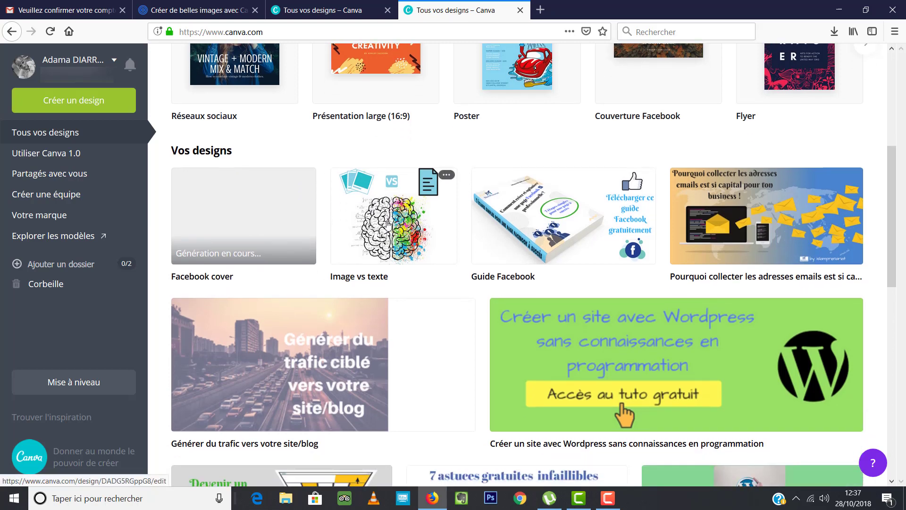
Review the thumbnails of all earlier designs in the "Vos designs" section, down to the oldest Facebook cover and back to the newest
scroll(570, 197, down, 1)
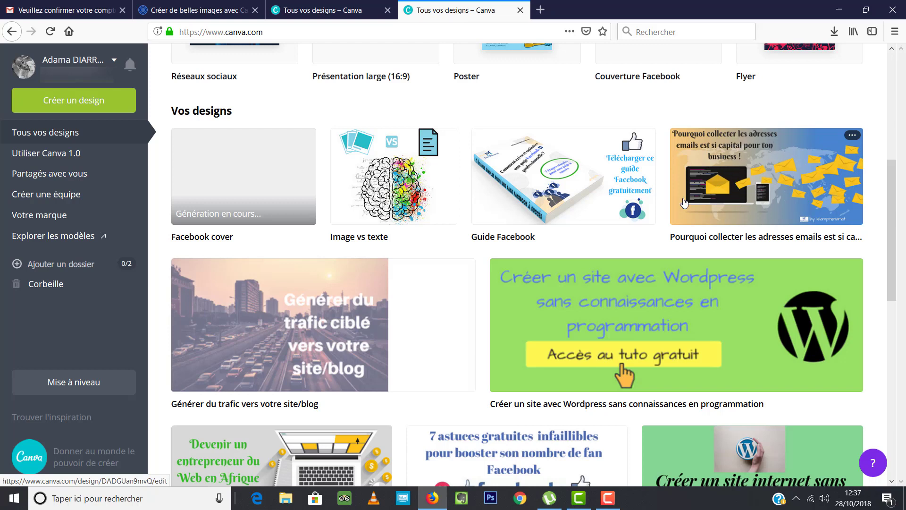
scroll(690, 320, down, 1)
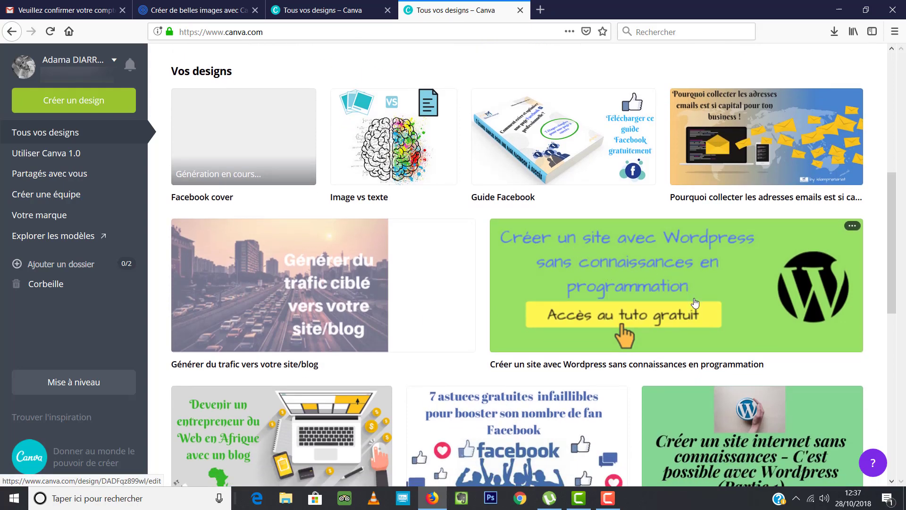
scroll(694, 304, down, 3)
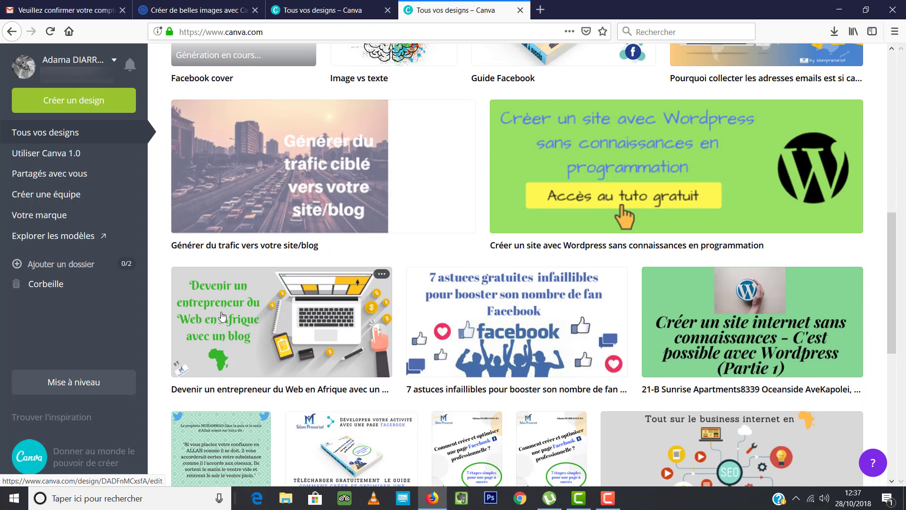
scroll(573, 358, down, 4)
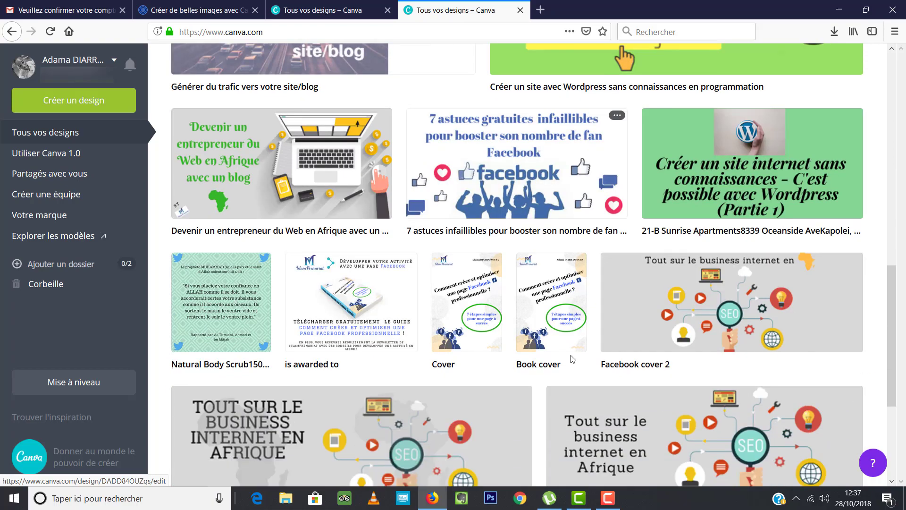
scroll(571, 360, up, 3)
scroll(572, 360, down, 7)
scroll(617, 389, down, 1)
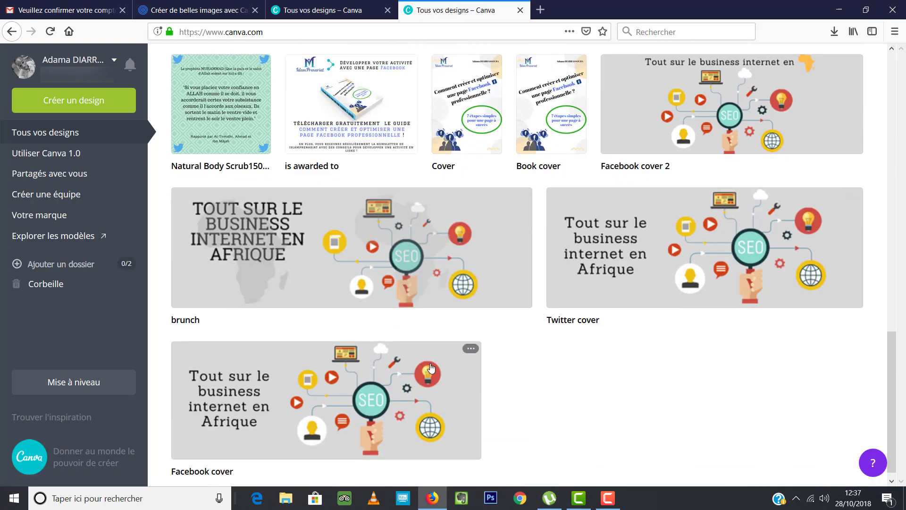
scroll(432, 366, up, 15)
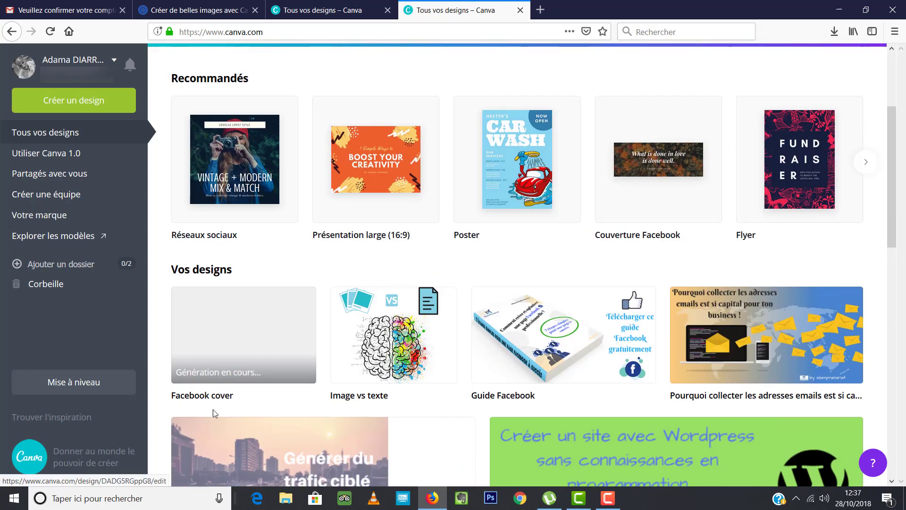